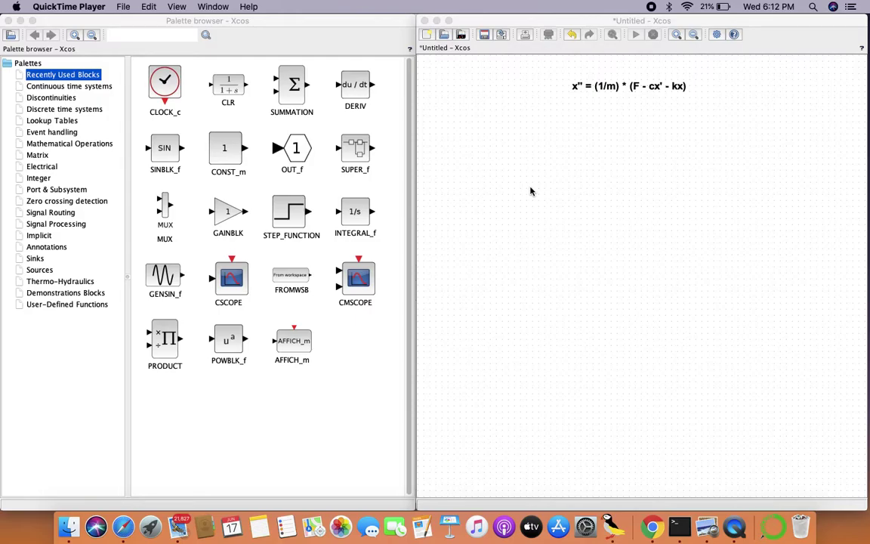
left_click(573, 71)
left_click_drag(573, 72, 695, 102)
left_click(563, 117)
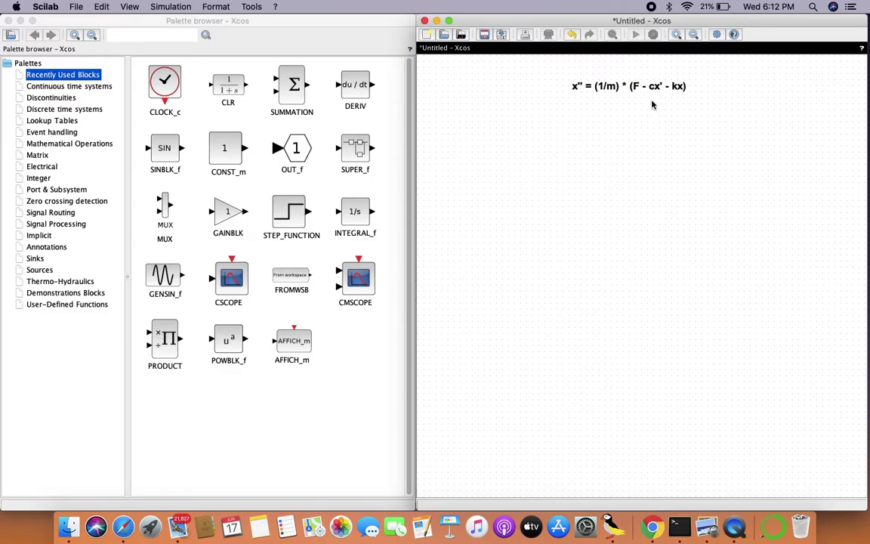
left_click_drag(691, 69, 626, 106)
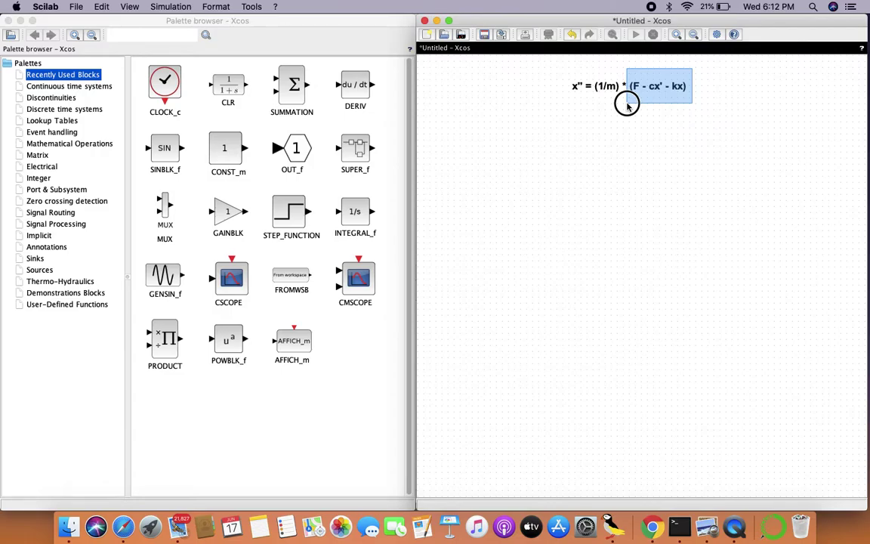
left_click_drag(627, 106, 702, 104)
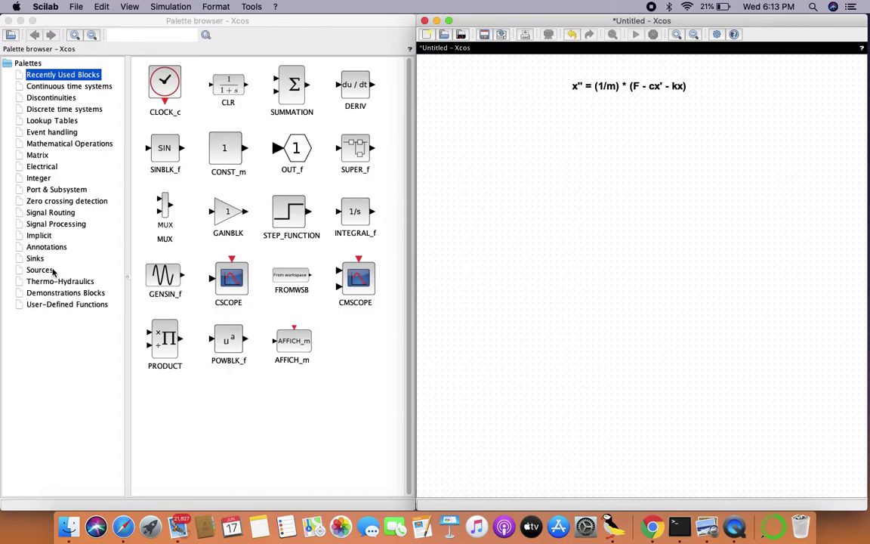
Add a SUMMATION block below the equation and set its sign vector to [1;-1;-1]
left_click(78, 142)
left_click_drag(157, 400, 576, 179)
double_click(575, 179)
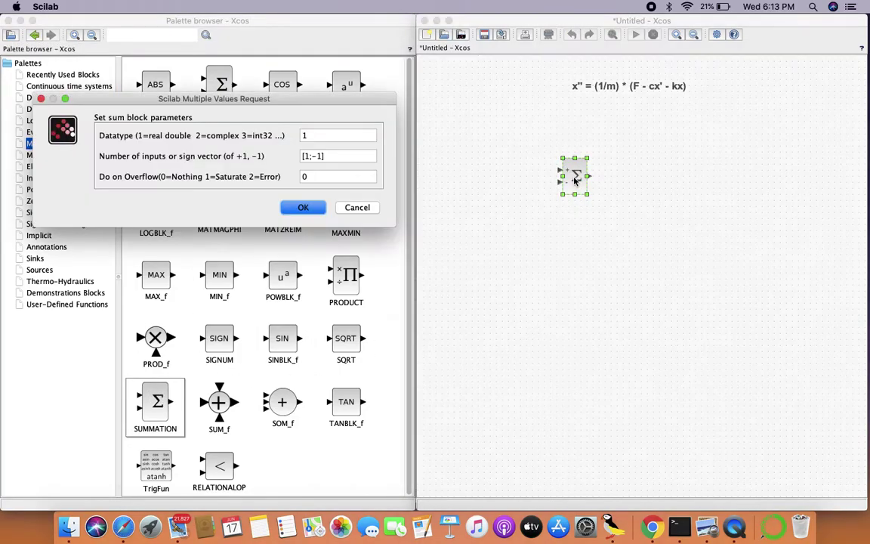
left_click(321, 156)
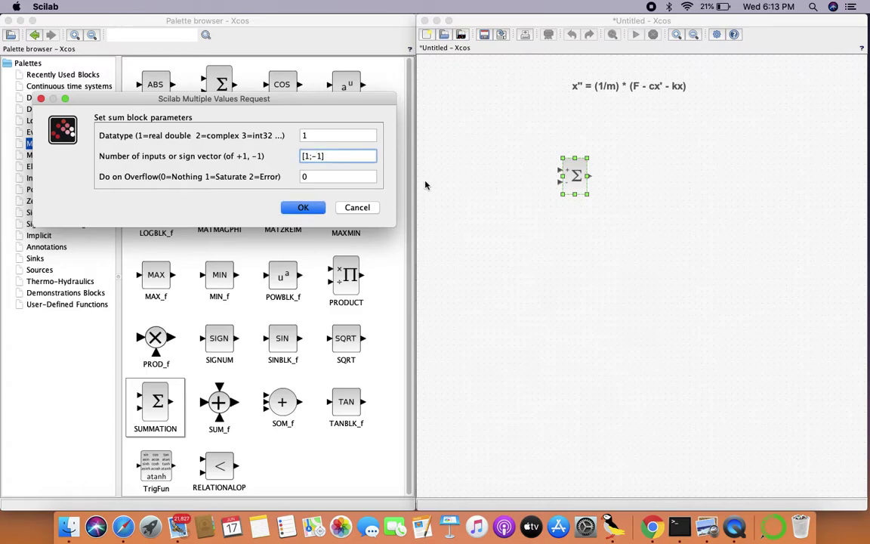
type(";-1")
left_click(310, 211)
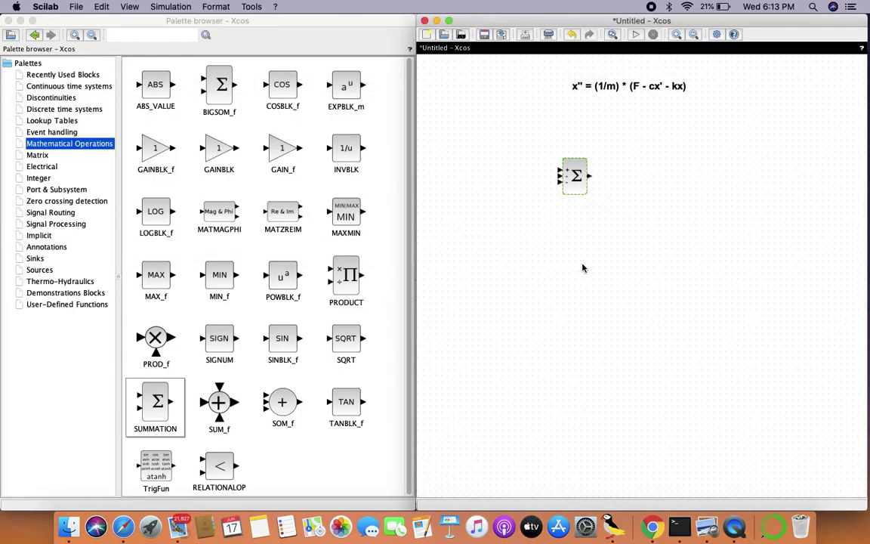
left_click(629, 190)
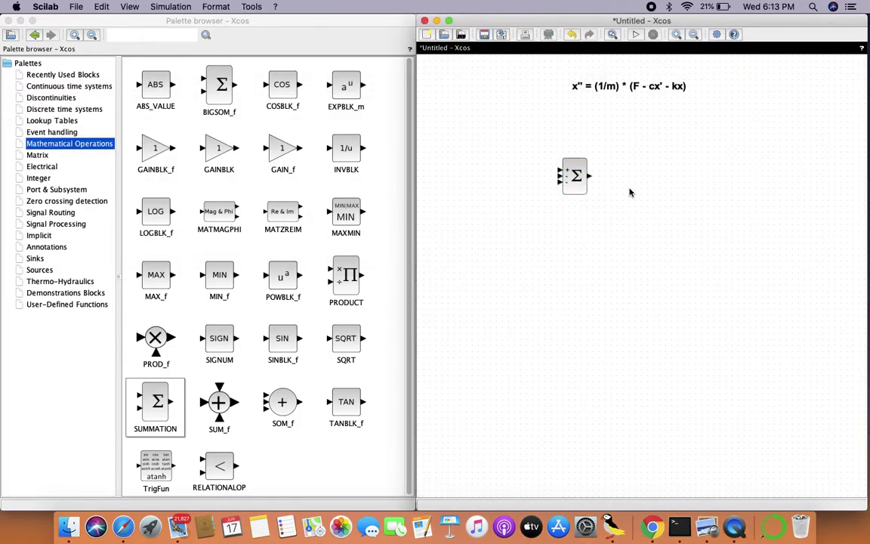
Enlarge the summation block to space out its three inputs and shift it slightly up and to the left
left_click(577, 179)
left_click_drag(586, 194, 599, 218)
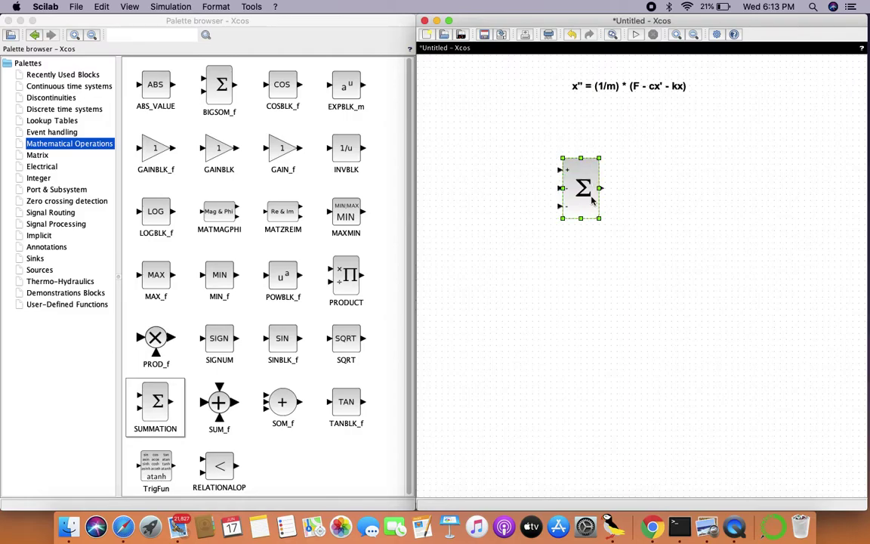
left_click_drag(585, 186, 562, 177)
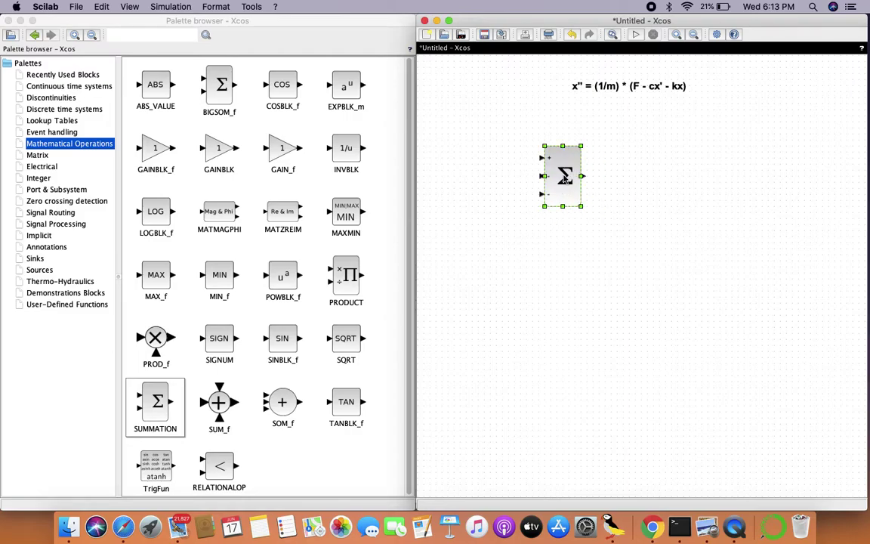
left_click(643, 138)
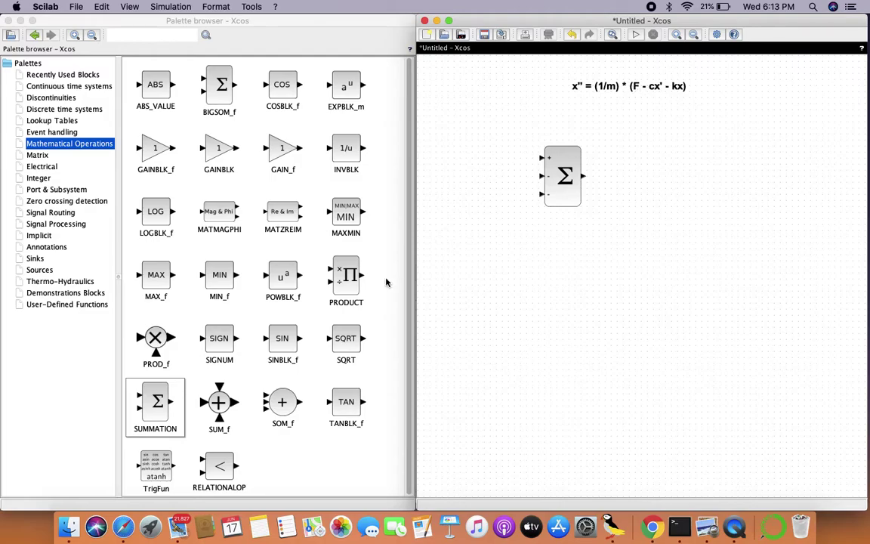
Connect a STEP_FUNCTION source to the summation's plus input and label the summation's output mx''
left_click(41, 270)
left_click_drag(342, 338, 542, 160)
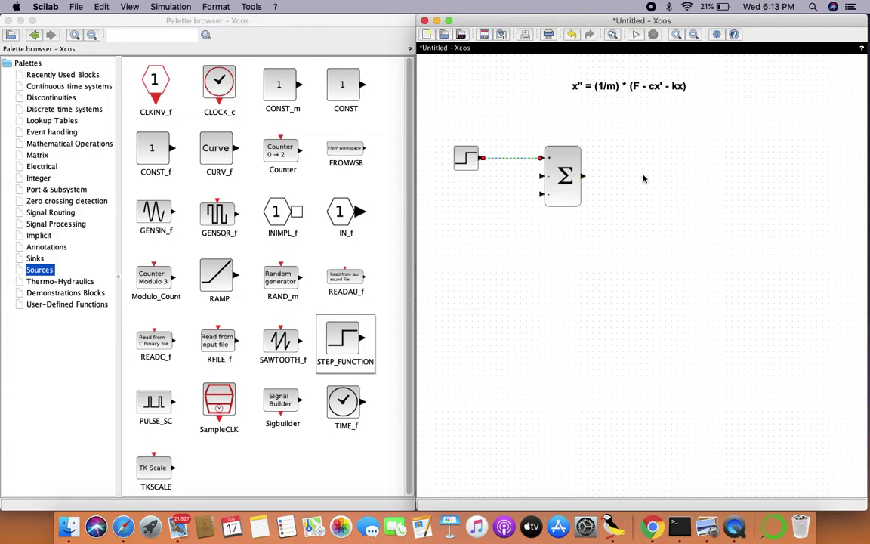
double_click(592, 164)
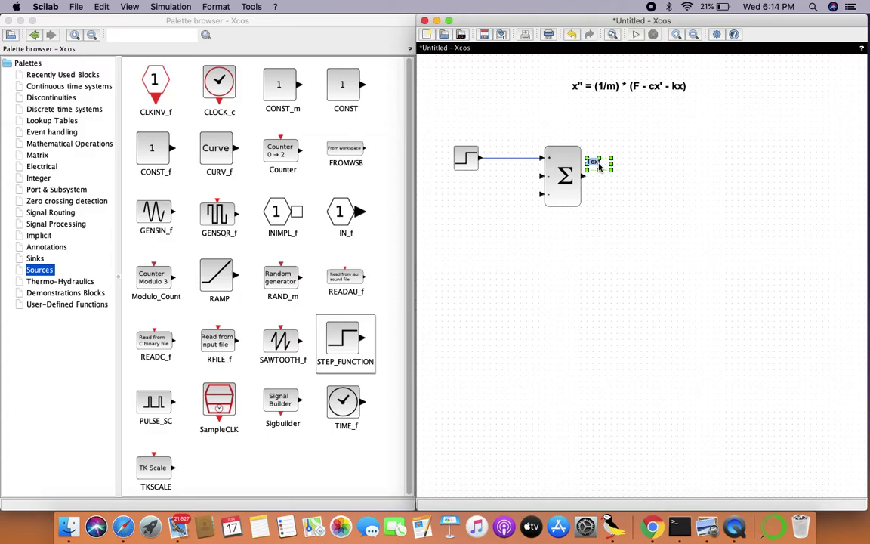
type("x")
left_click(710, 135)
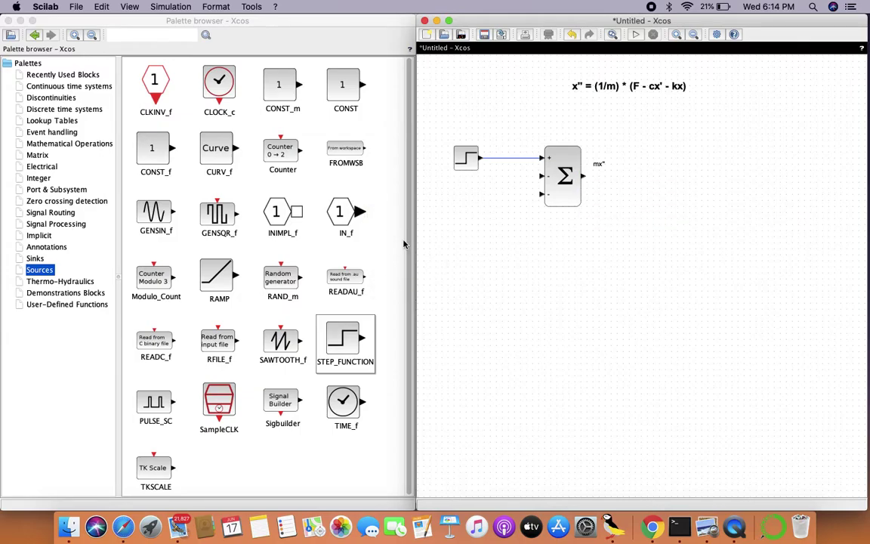
Place an INTEGRAL_f block to the right of the summation, leaving room between them for another block
left_click(85, 85)
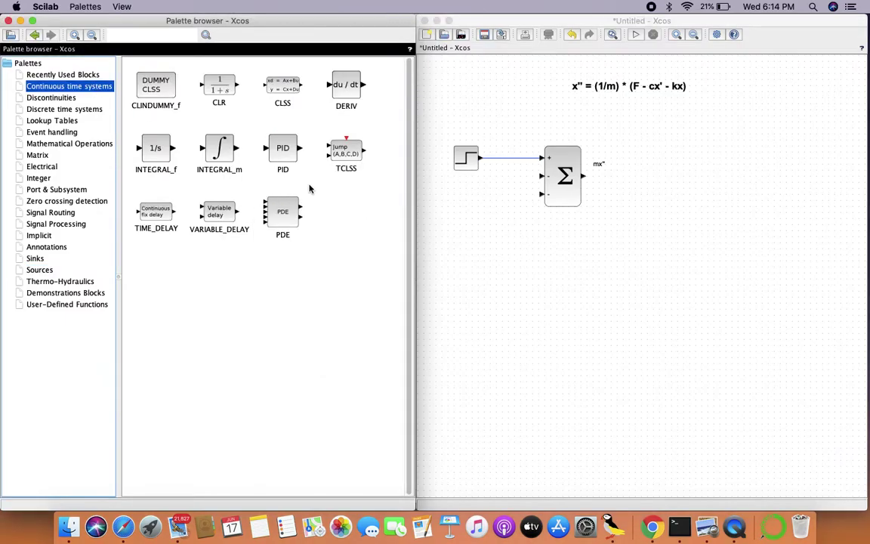
left_click(161, 151)
left_click_drag(161, 151, 702, 179)
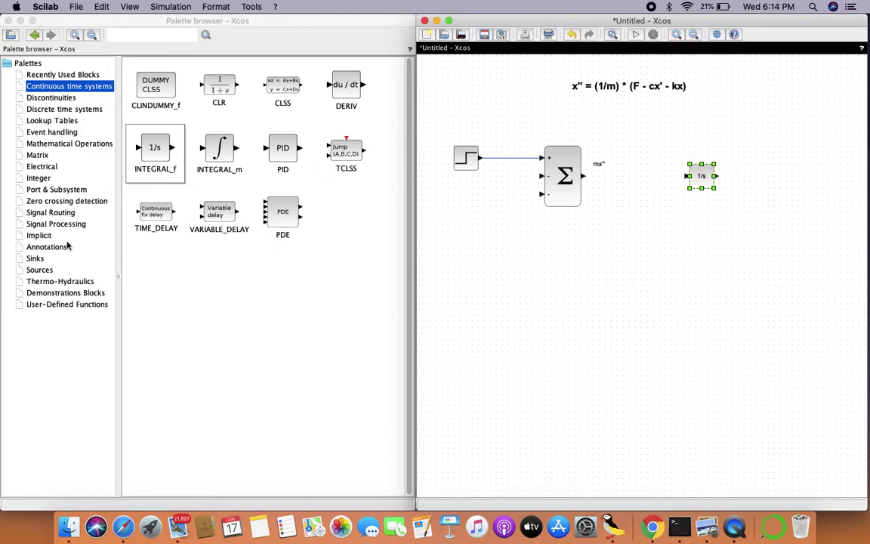
Insert a GAINBLK between the summation and the integrator and wire it to both
left_click(78, 142)
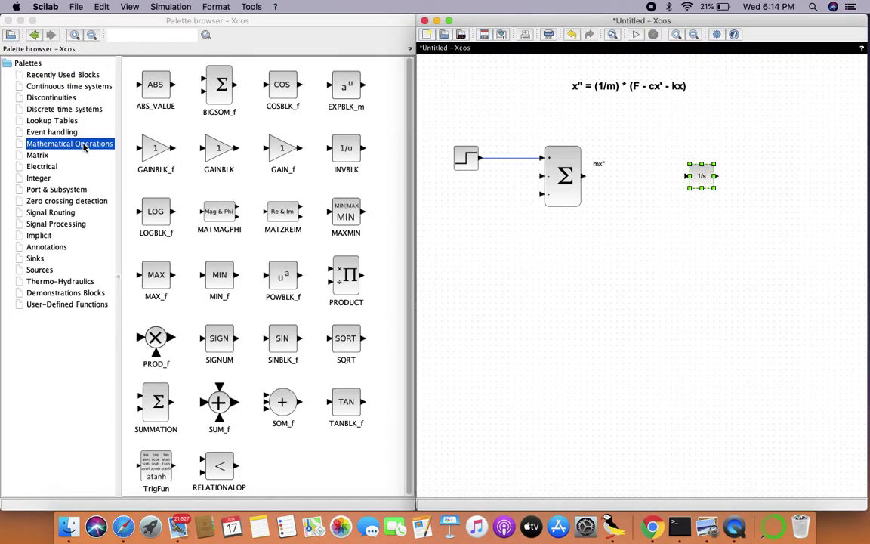
left_click_drag(218, 148, 628, 178)
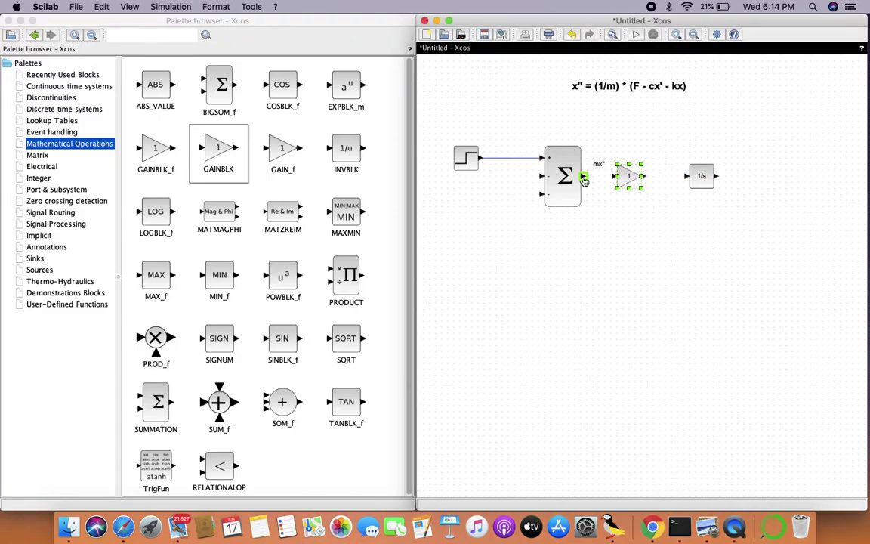
left_click_drag(613, 176, 585, 176)
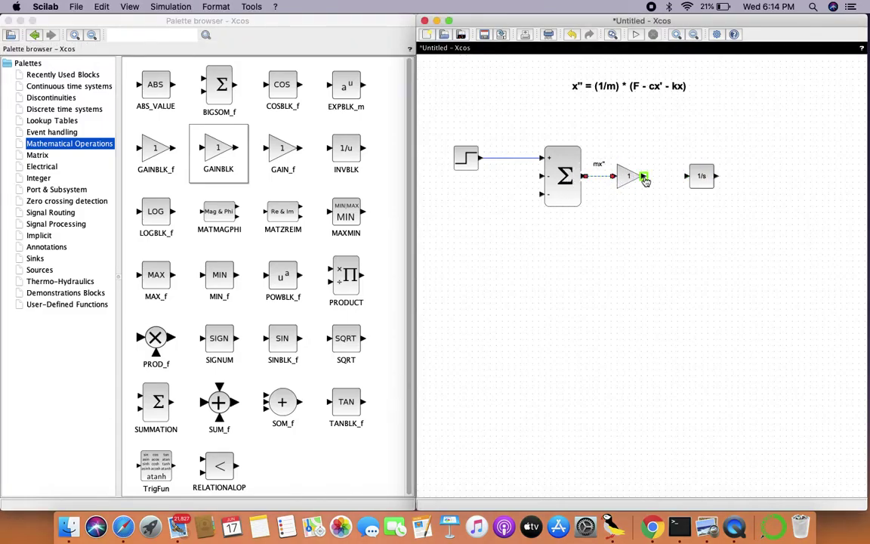
left_click_drag(658, 182, 686, 176)
double_click(626, 178)
left_click(331, 145)
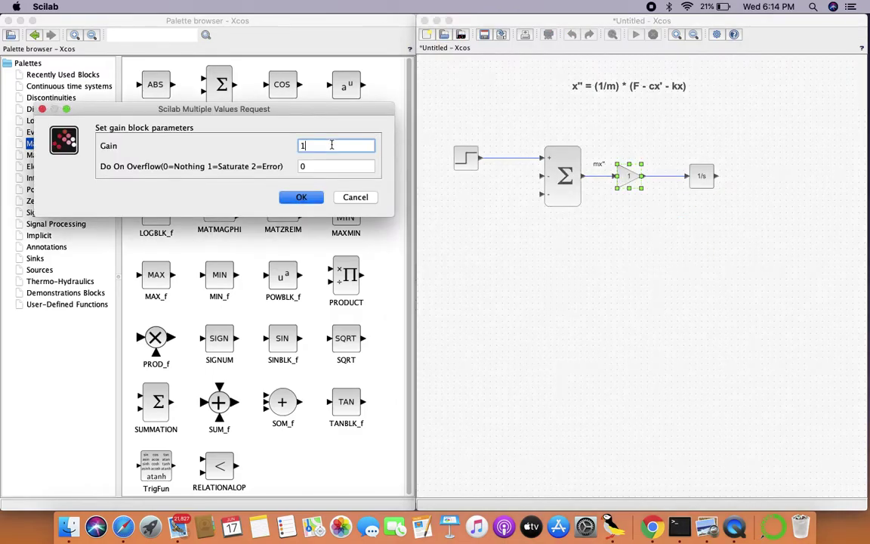
type("/m")
left_click(293, 195)
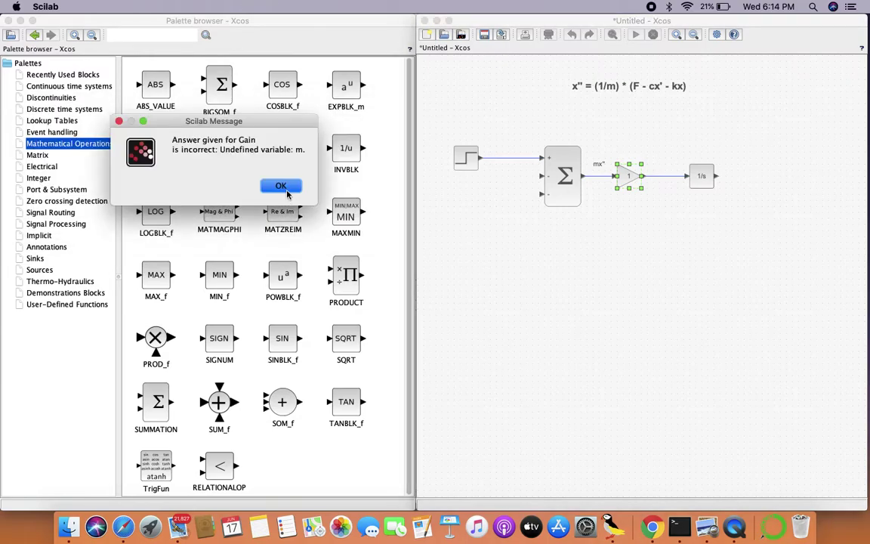
left_click(287, 194)
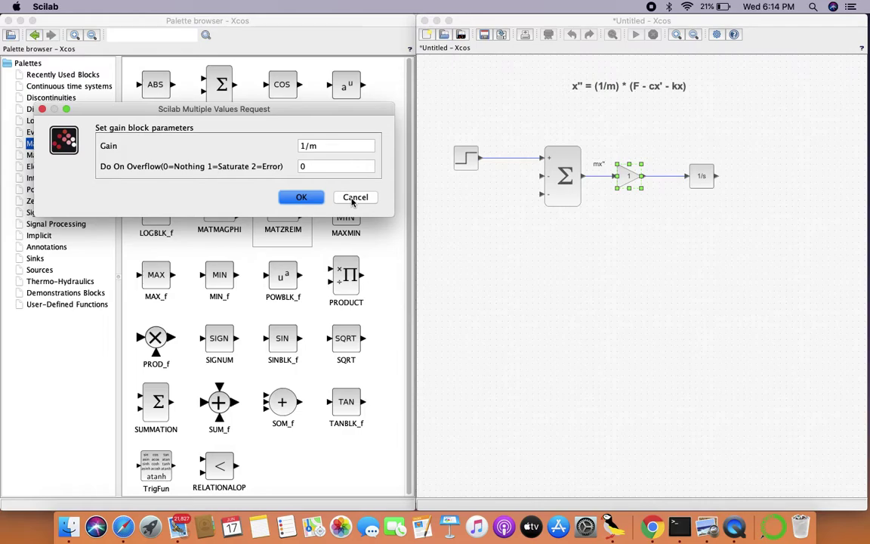
left_click(352, 200)
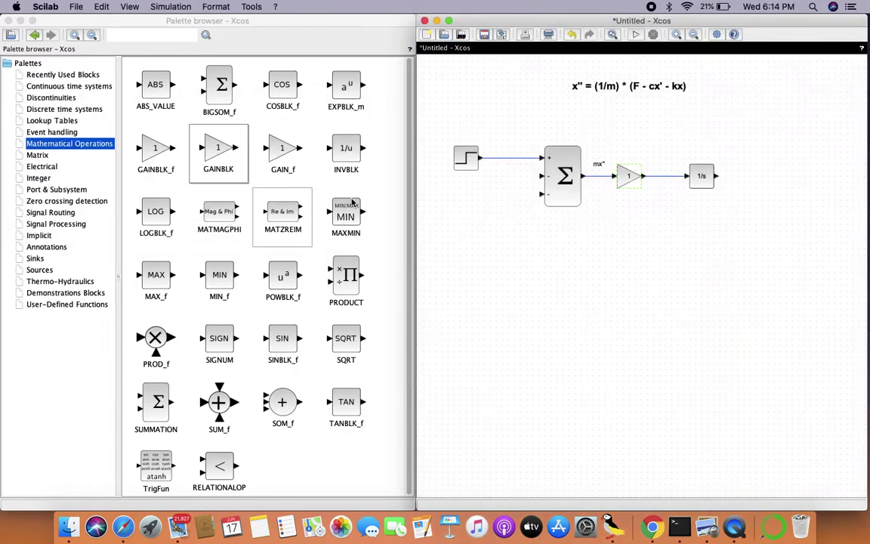
Define the diagram's context parameters with unit comments: m = 1 //kg, c = 0.2 //Ns/m and k = 1 //N/m
left_click(171, 9)
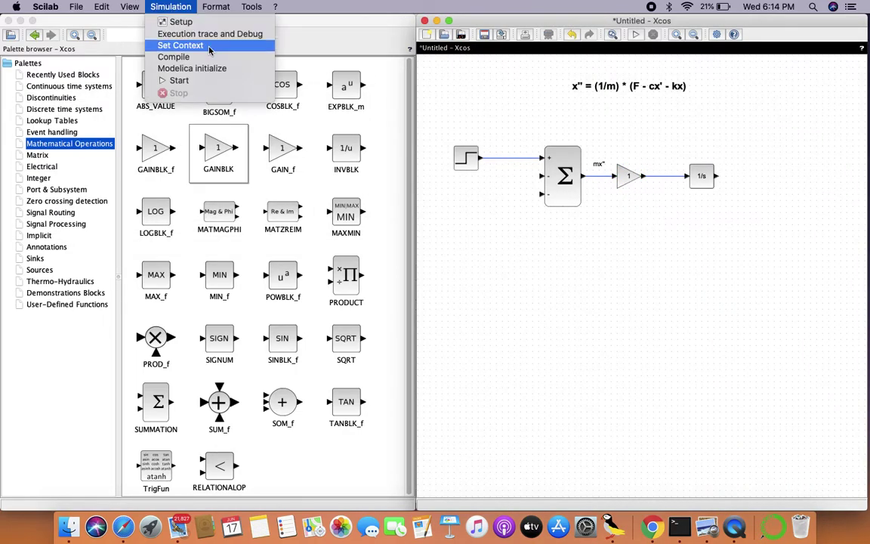
left_click(182, 46)
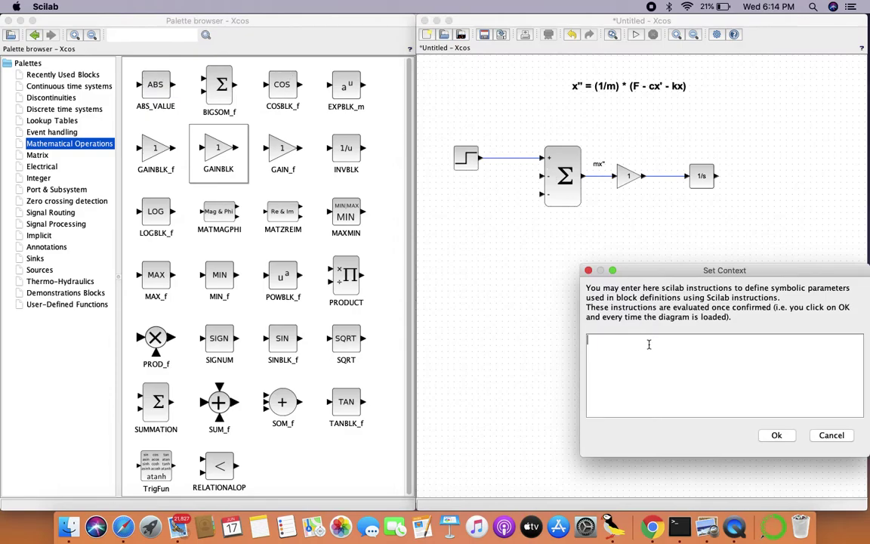
type("m = 1")
type(" //")
type("kg")
type("c = 0.2 ")
type("//")
type("Ns/m")
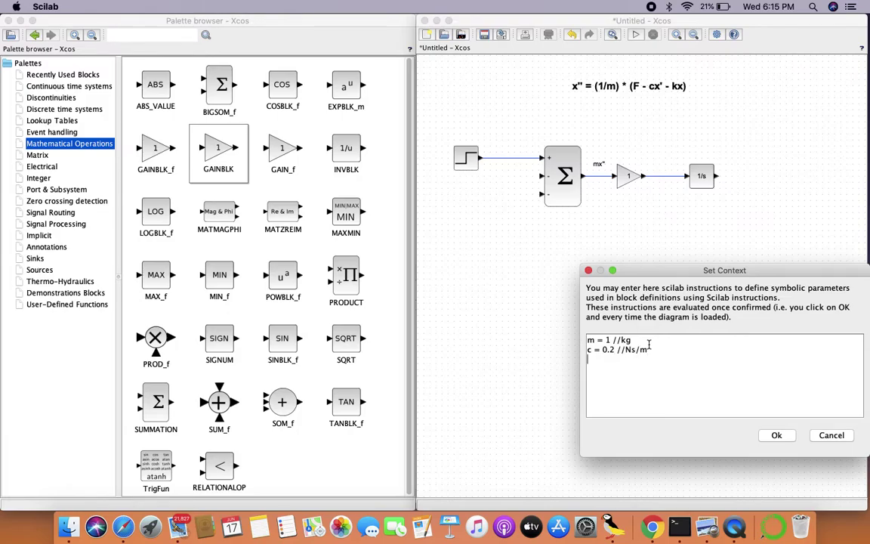
type("k = 1 //N/m")
left_click(774, 436)
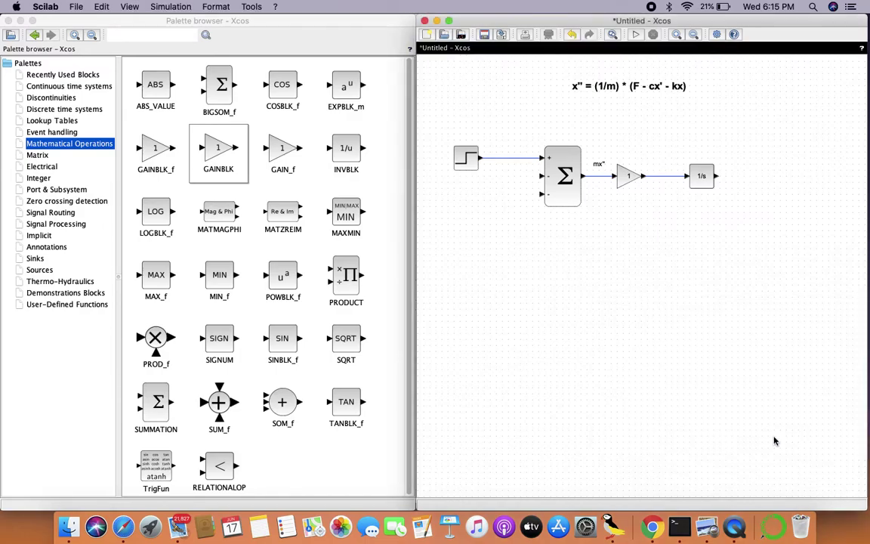
Label the link between the gain block and the integrator x''
double_click(658, 172)
type("cx")
key("BackSpace")
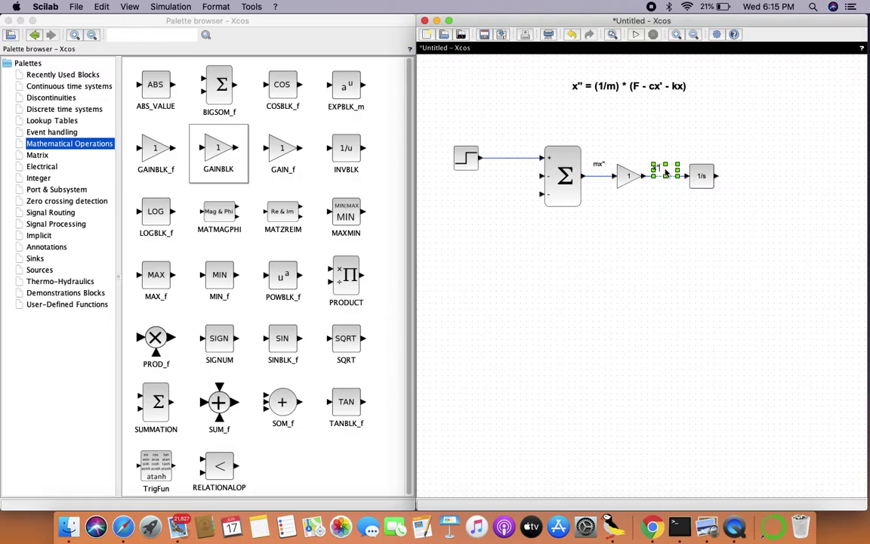
type("x''")
left_click(689, 218)
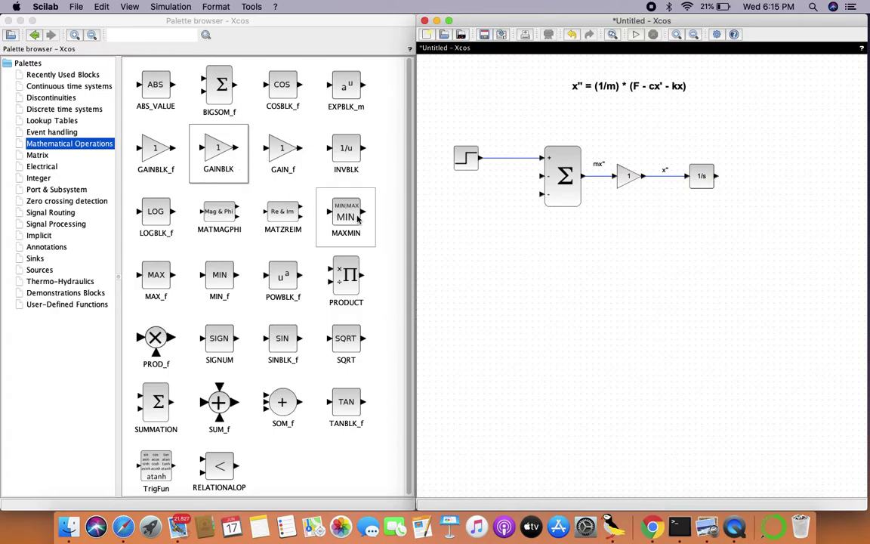
Place a second 1/s integrator after the first and connect the first integrator's output to it
left_click(695, 182)
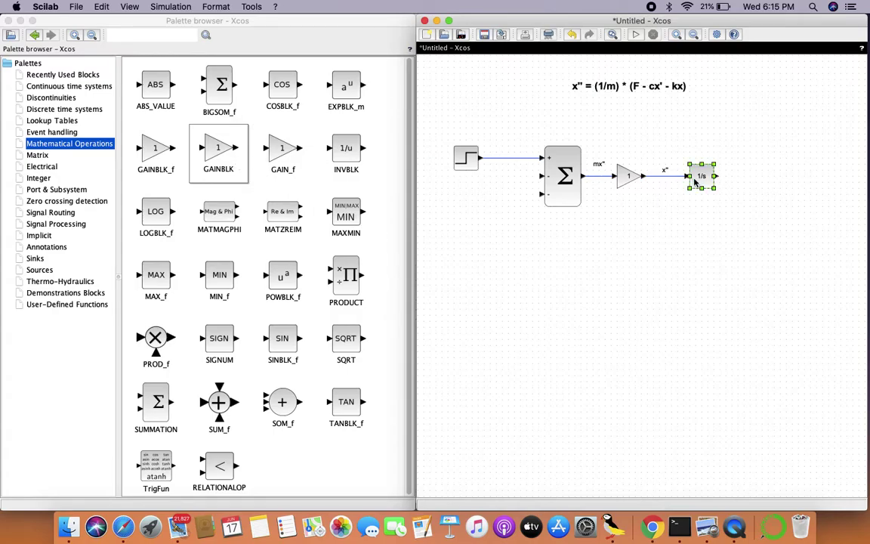
left_click_drag(695, 182, 754, 184)
left_click_drag(763, 177, 727, 170)
Label the link between the two integrators x' and the second integrator's output x
left_click(734, 171)
type("x'")
left_click(750, 214)
mouse_move(777, 175)
left_mouse_down()
mouse_move(801, 181)
mouse_move(799, 194)
mouse_move(786, 172)
left_mouse_up()
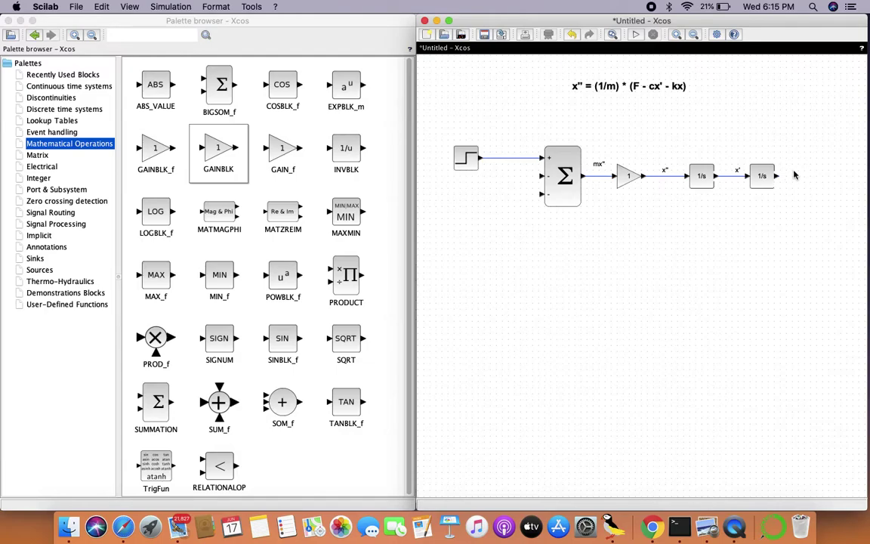
double_click(790, 171)
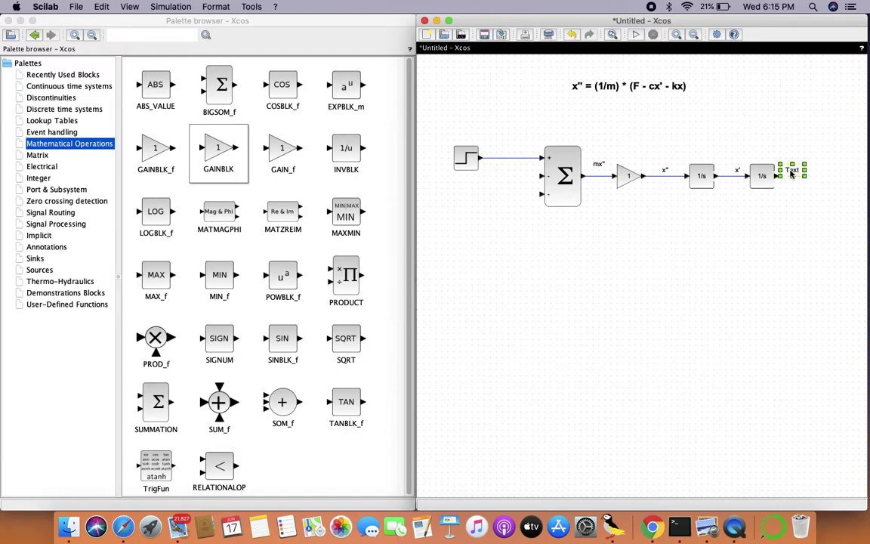
type("x")
left_click(790, 209)
Place a CSCOPE block beyond the x label and connect a CLOCK_c block above it to its event input
left_click(47, 272)
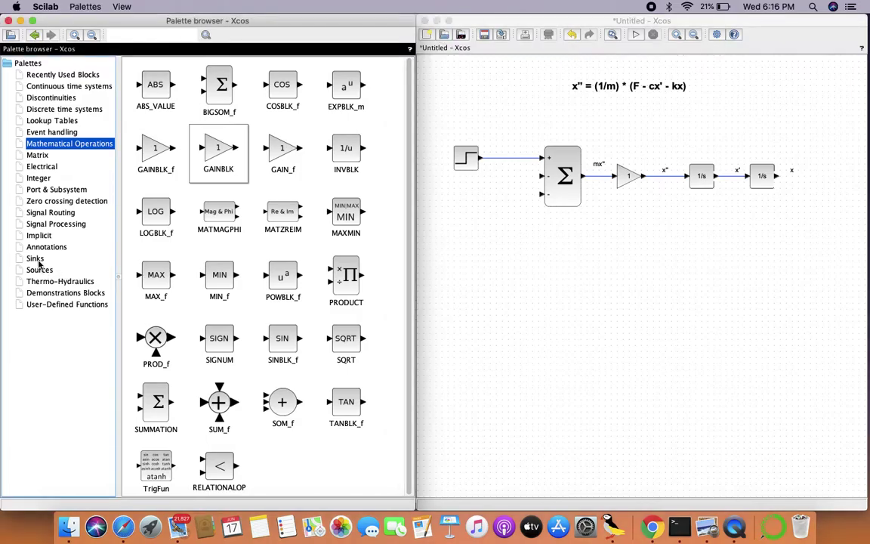
left_click(35, 259)
left_click_drag(282, 214, 846, 180)
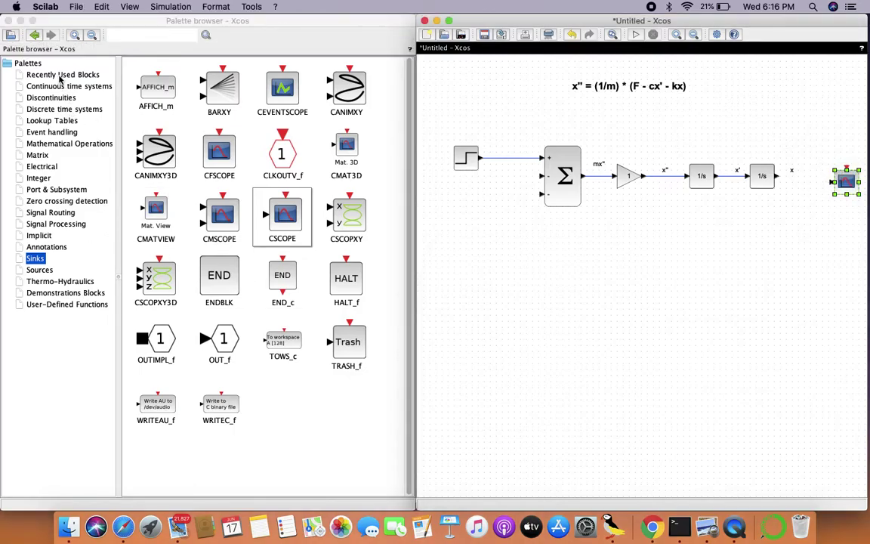
left_click(39, 270)
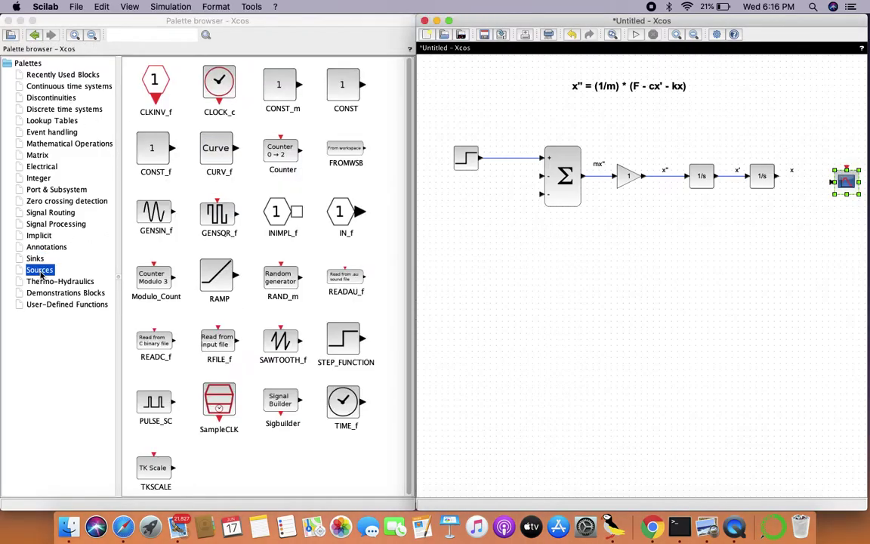
mouse_move(218, 84)
left_mouse_down()
mouse_move(848, 77)
mouse_move(846, 168)
left_mouse_up()
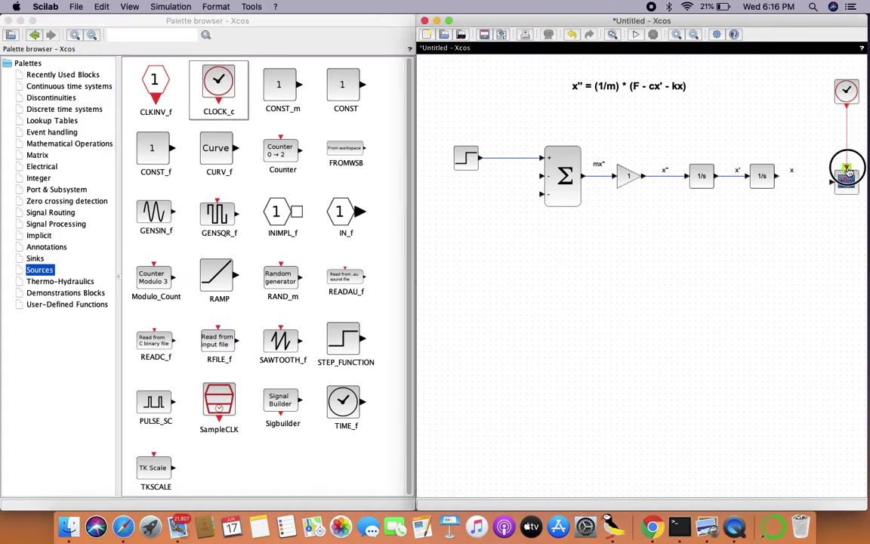
Connect the second integrator's output to the CSCOPE block and name the scope Displacement
mouse_move(778, 180)
left_mouse_down()
mouse_move(773, 175)
mouse_move(831, 182)
left_mouse_up()
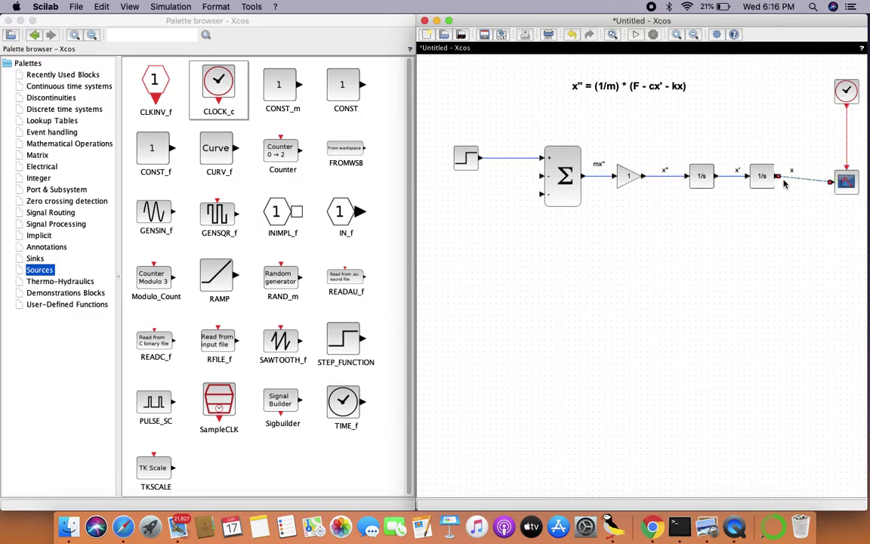
left_click_drag(828, 181, 847, 185)
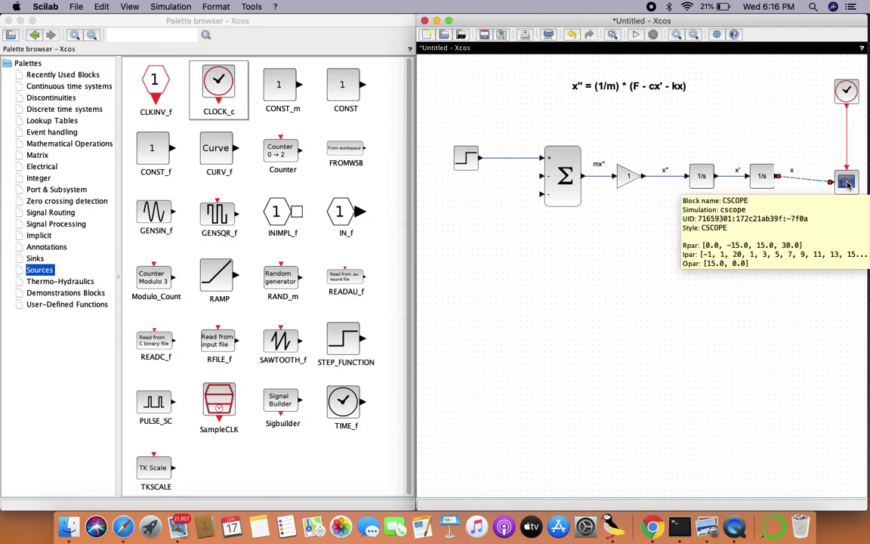
double_click(847, 185)
left_click(296, 253)
type("Displacement")
left_click(291, 279)
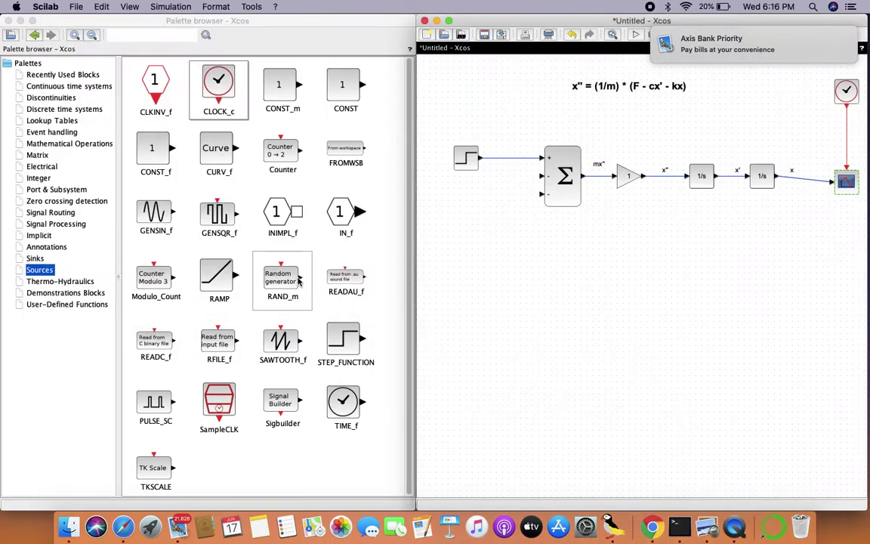
left_click(843, 37)
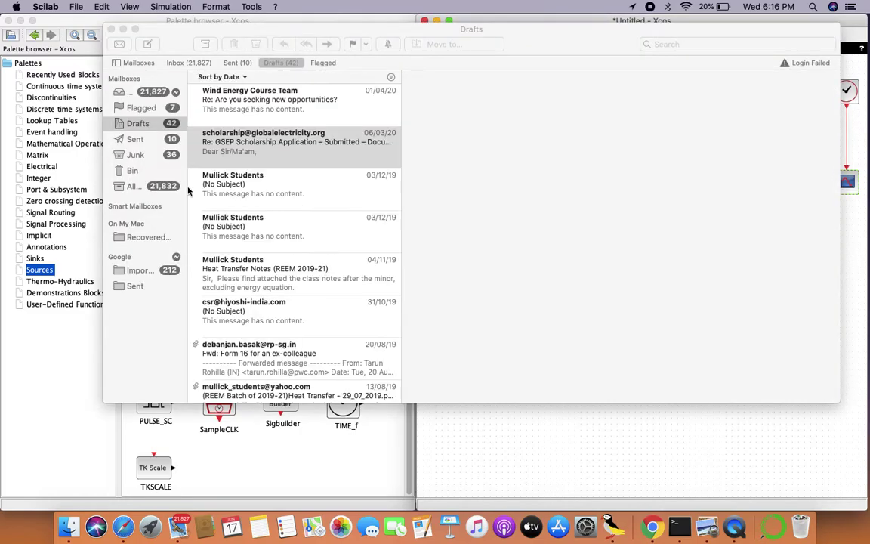
left_click(111, 29)
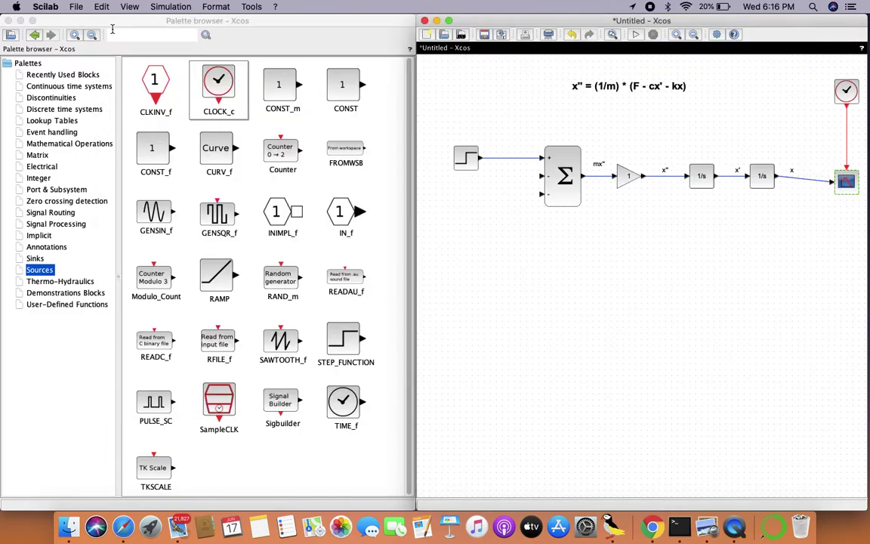
Place two GAINBLK blocks side by side below the integrators and rotate both so their inputs face up and outputs face down
left_click(78, 143)
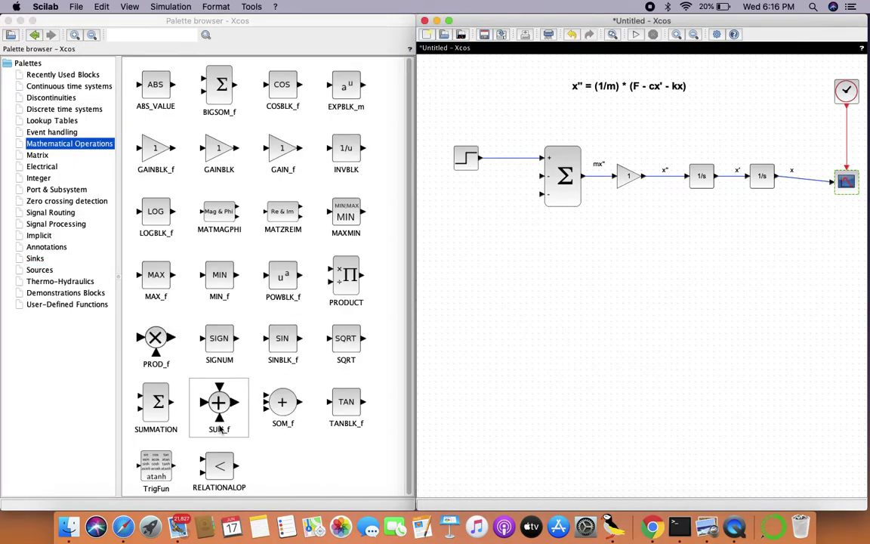
left_click_drag(215, 147, 737, 248)
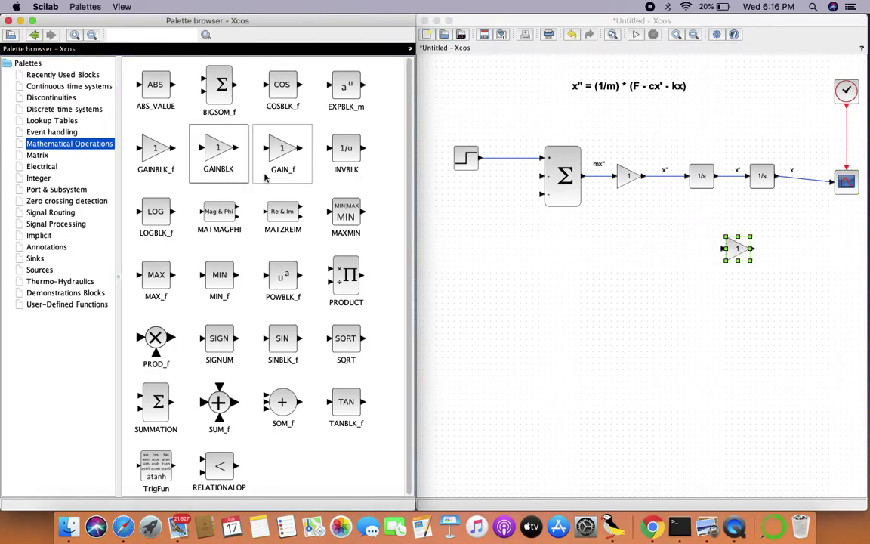
left_click_drag(223, 144, 802, 251)
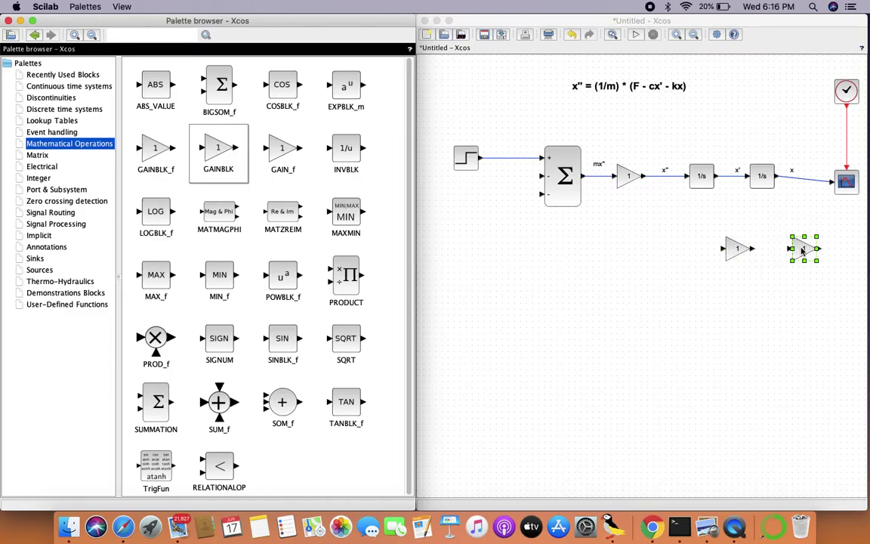
left_click(739, 249, "shift")
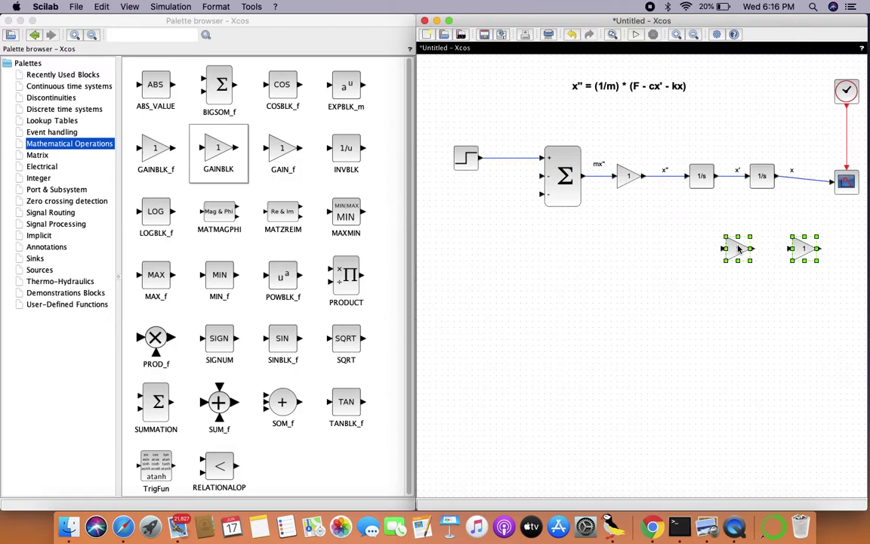
key("super+r")
key("super+r")
key("super+r")
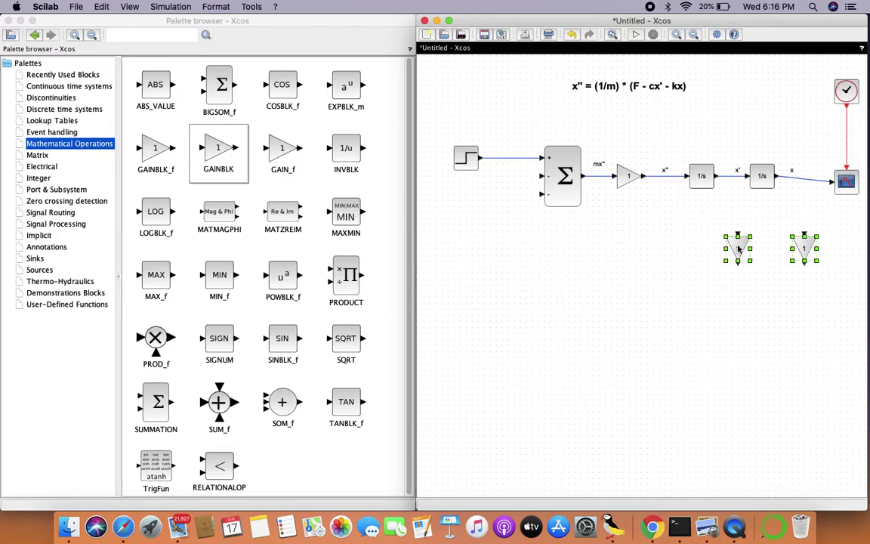
left_click(763, 324)
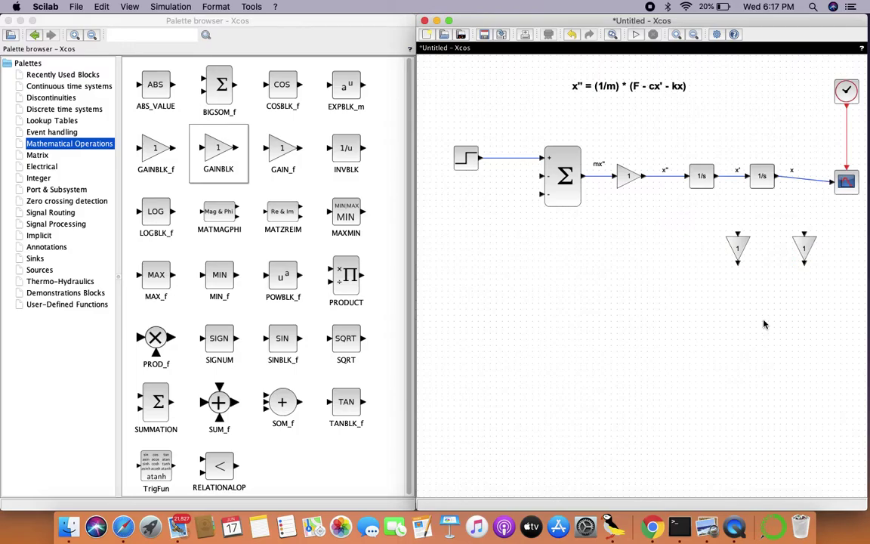
Set the first lower gain block to c and wire it from the x' link to the summation block's first negative input
double_click(739, 251)
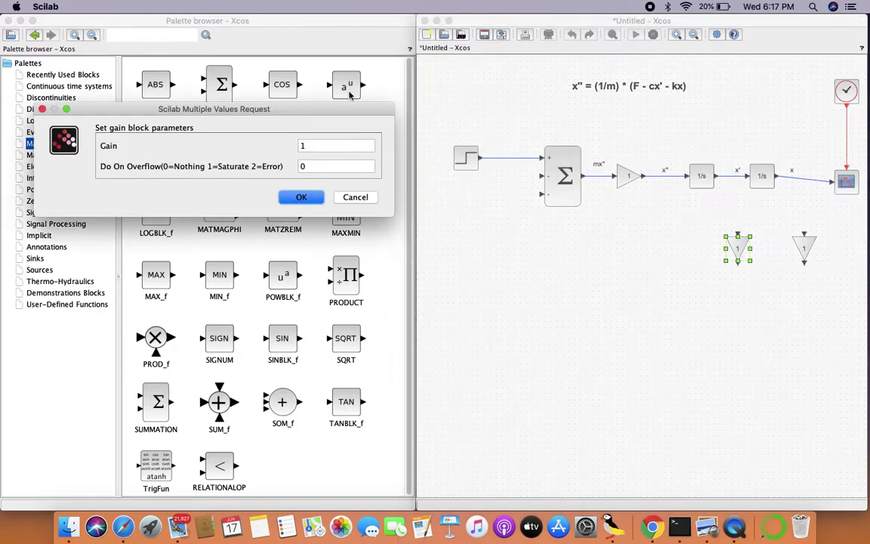
double_click(337, 148)
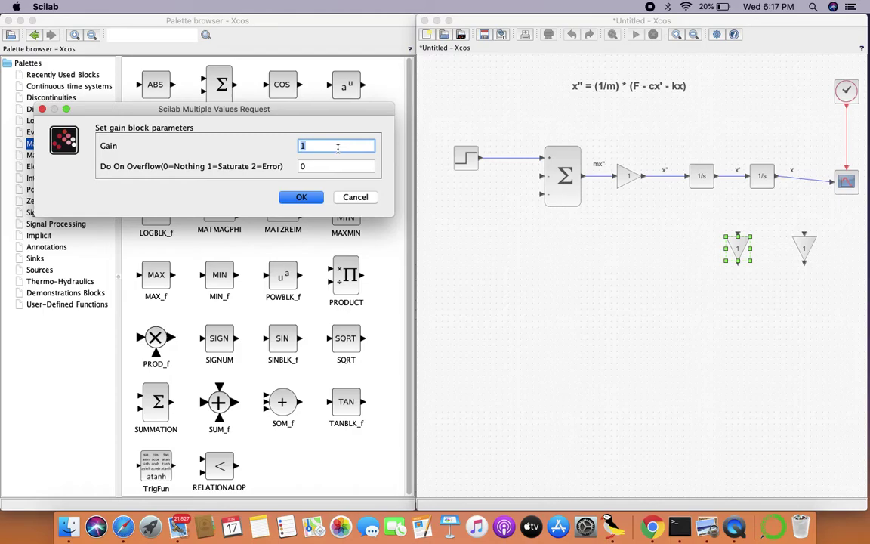
left_click(301, 197)
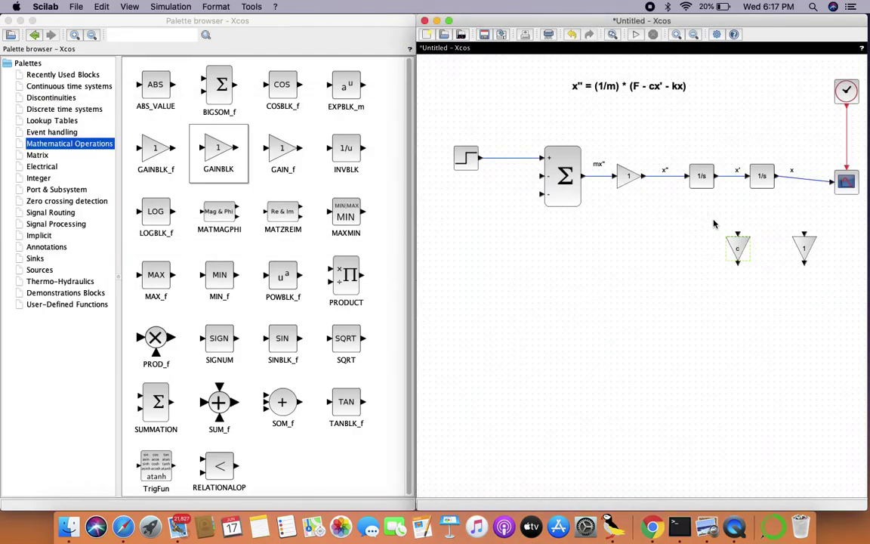
left_click_drag(740, 236, 738, 178)
left_click_drag(738, 266, 543, 179)
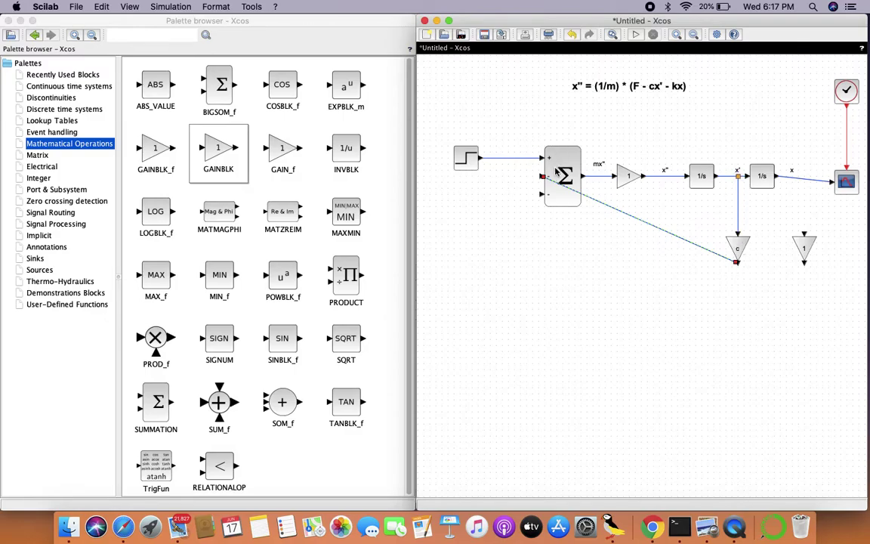
Set the other lower gain block to k and wire it from the x link to the summation block's second negative input
left_click(805, 248)
double_click(805, 249)
left_click(335, 147)
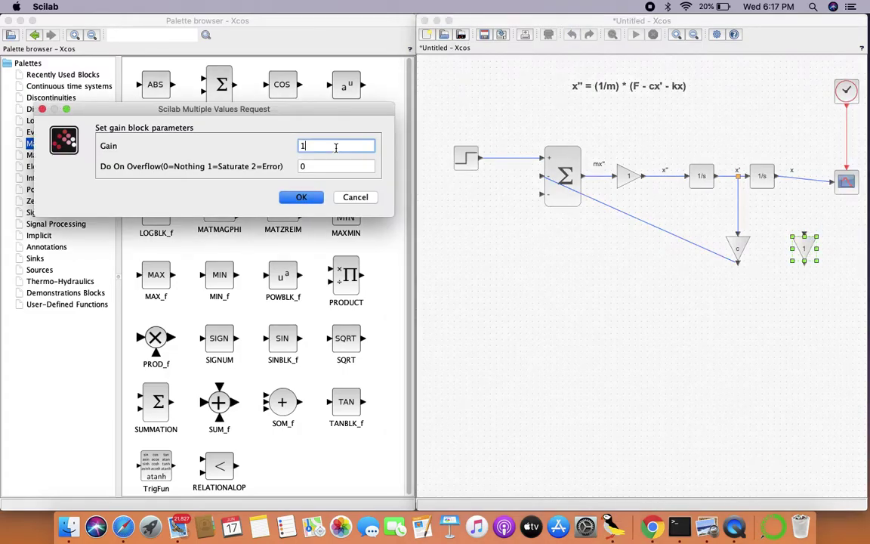
left_click(302, 197)
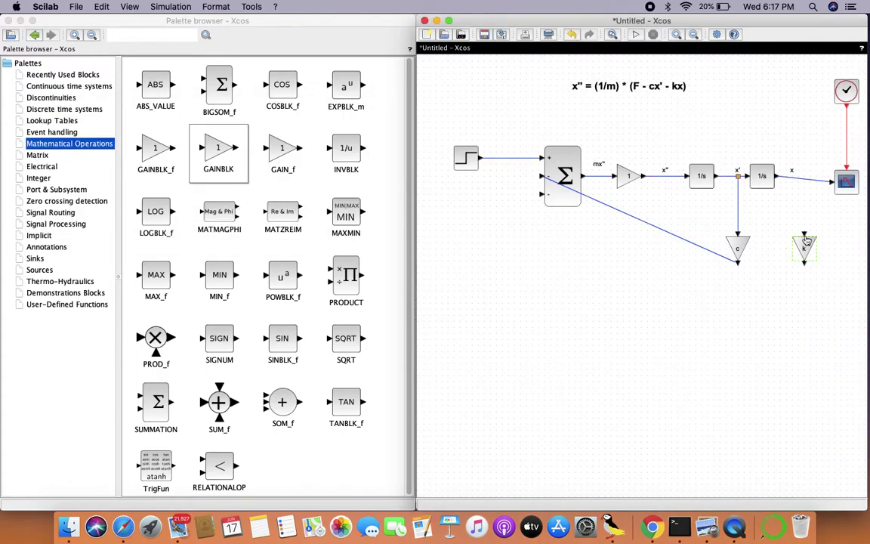
left_click_drag(802, 239, 804, 183)
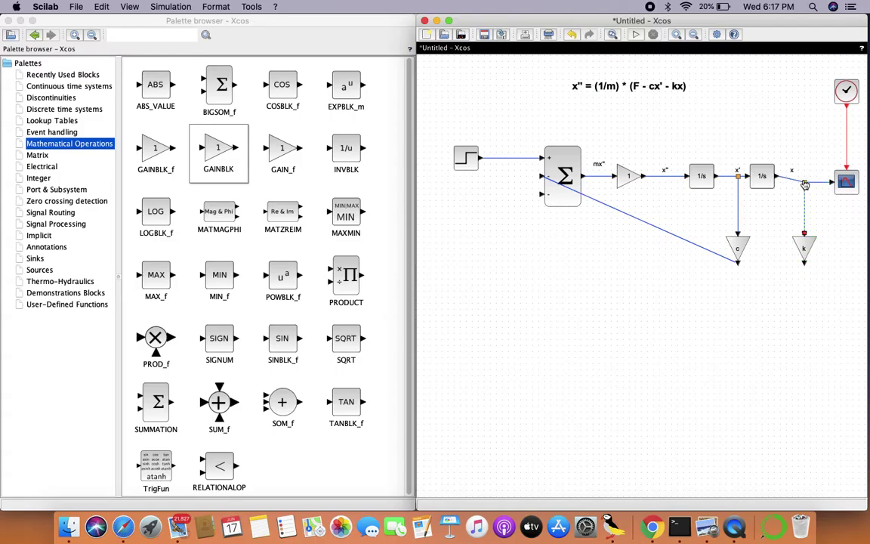
left_click_drag(805, 266, 654, 234)
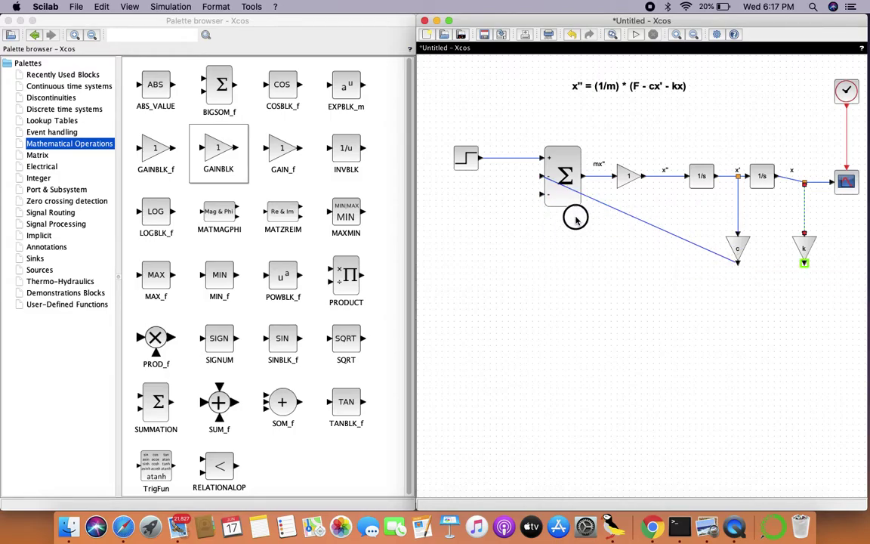
left_click_drag(540, 195, 804, 265)
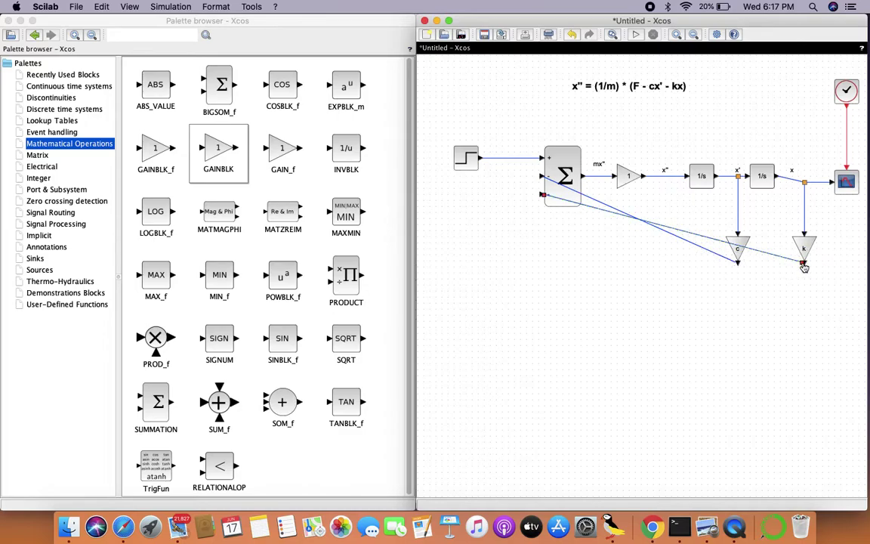
Automatically reroute all links in the diagram along optimal right-angled paths
key("super+a")
key("o")
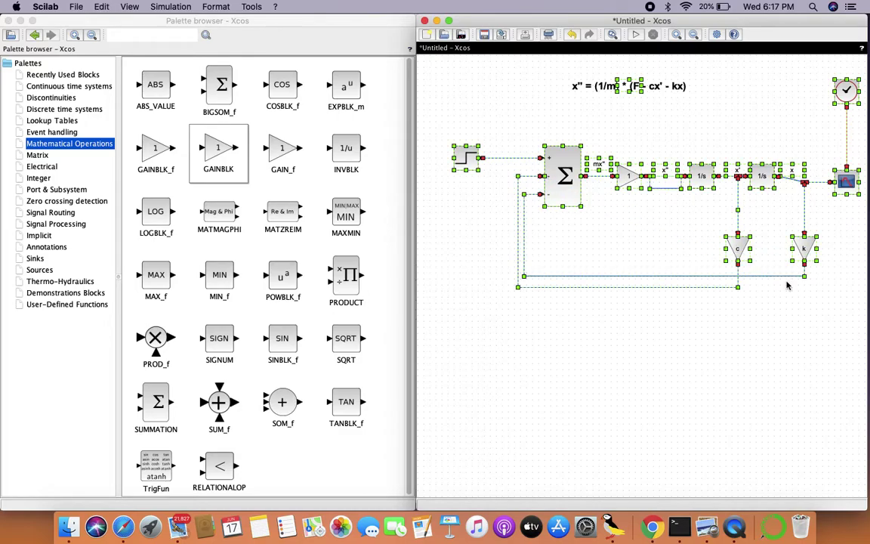
left_click(664, 382)
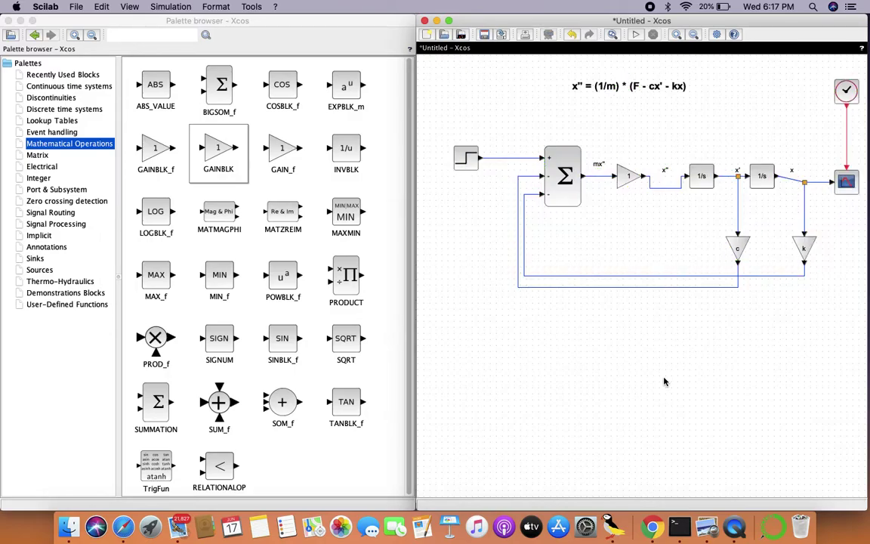
Delete the link feeding the CSCOPE block and move the scope up closer to the clock
left_click(819, 183)
right_click(819, 187)
left_click(826, 188)
left_click_drag(848, 179, 847, 140)
left_click(760, 126)
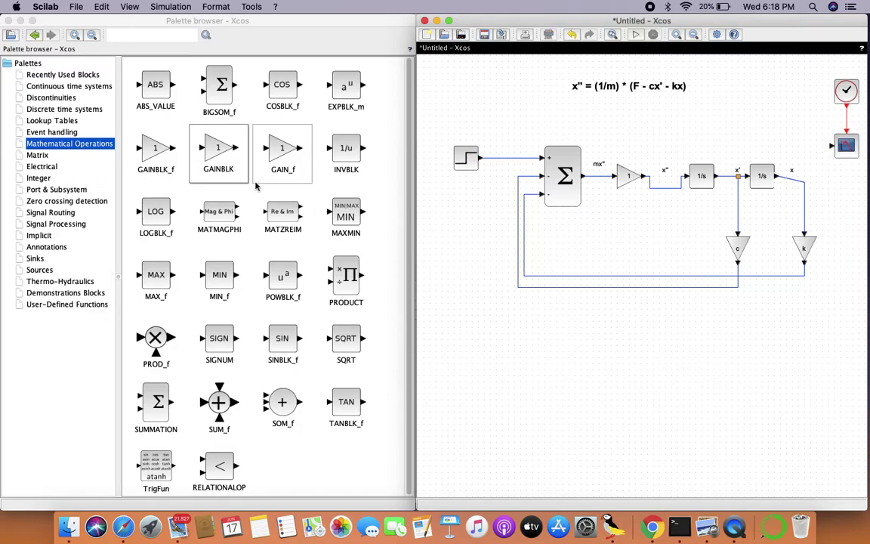
Feed the step input and x signals through a new MUX block into the CSCOPE, and automatically reroute all links
left_click(58, 214)
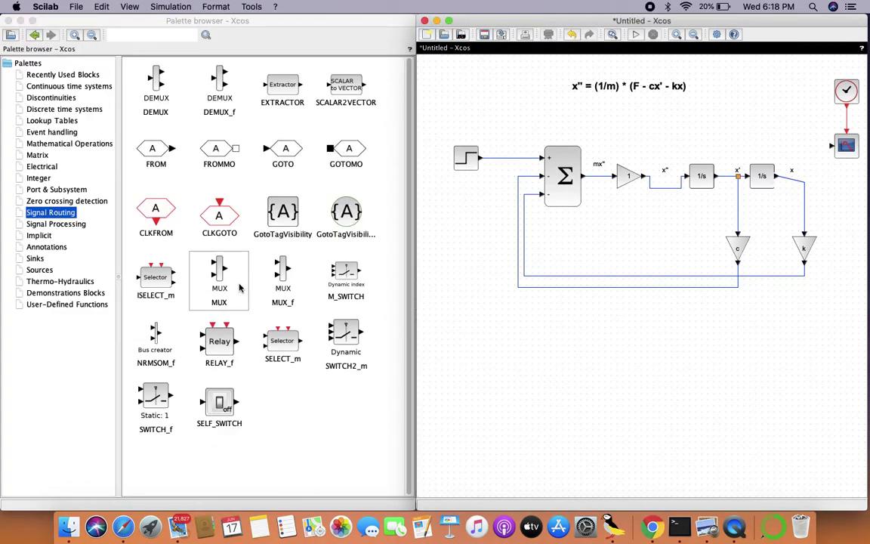
mouse_move(221, 270)
left_mouse_down()
mouse_move(453, 237)
mouse_move(740, 140)
mouse_move(801, 134)
mouse_move(801, 185)
left_mouse_up()
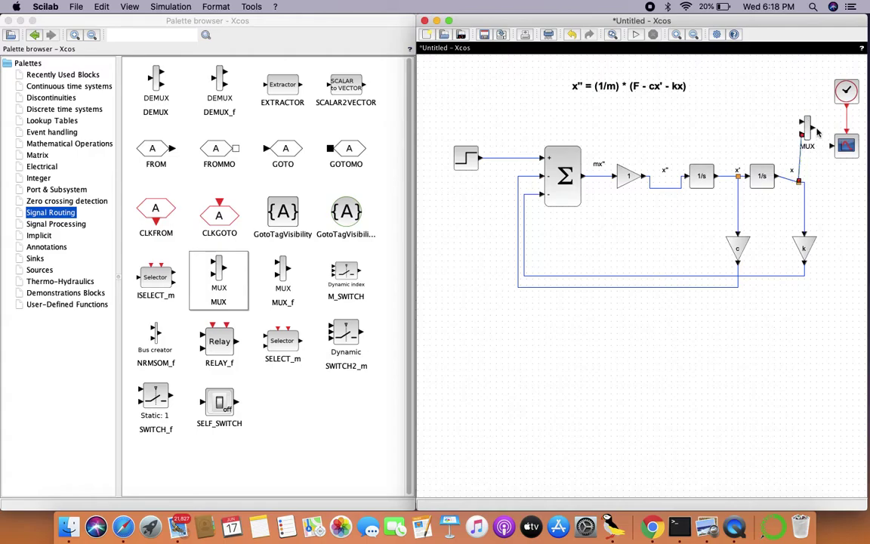
mouse_move(803, 120)
left_mouse_down()
mouse_move(559, 120)
mouse_move(501, 151)
mouse_move(500, 162)
left_mouse_up()
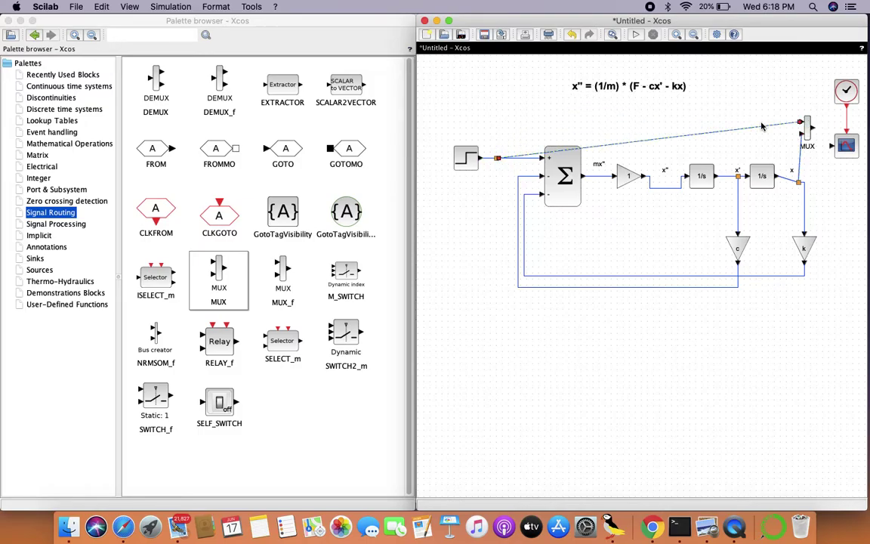
left_click_drag(814, 134, 833, 148)
key("super+a")
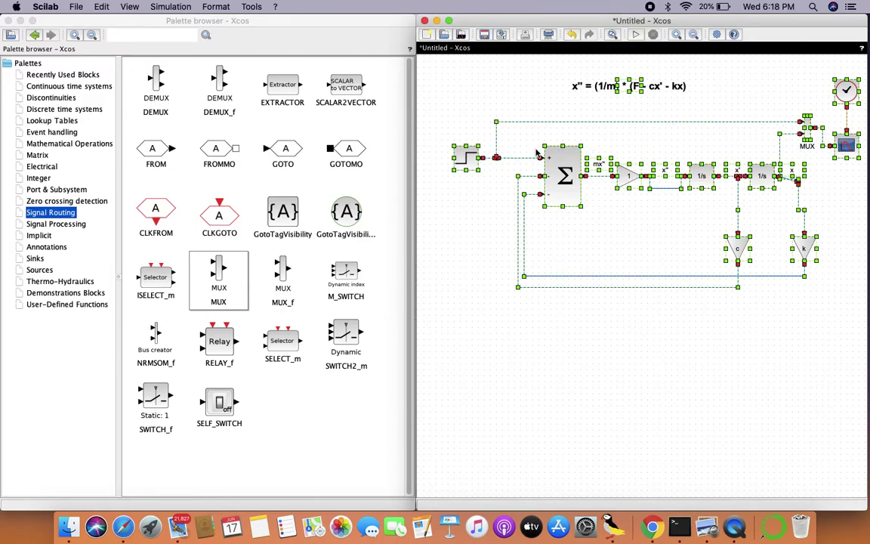
Check the step function block's parameters and the CSCOPE block's details
double_click(466, 163)
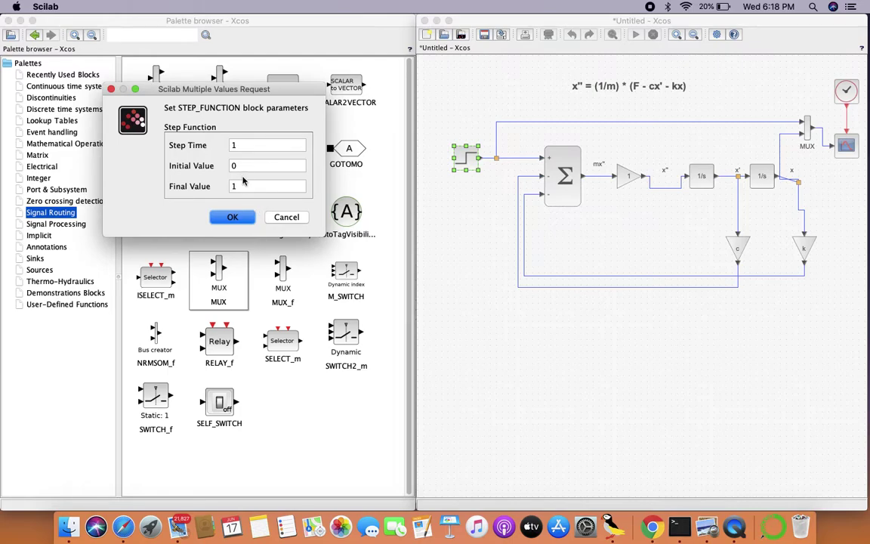
left_click(234, 217)
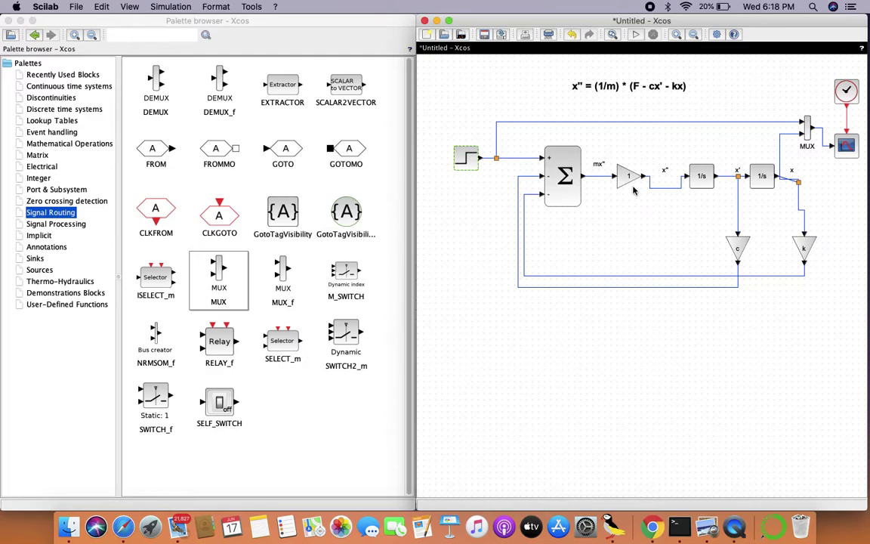
mouse_move(634, 190)
mouse_move(806, 129)
mouse_move(848, 142)
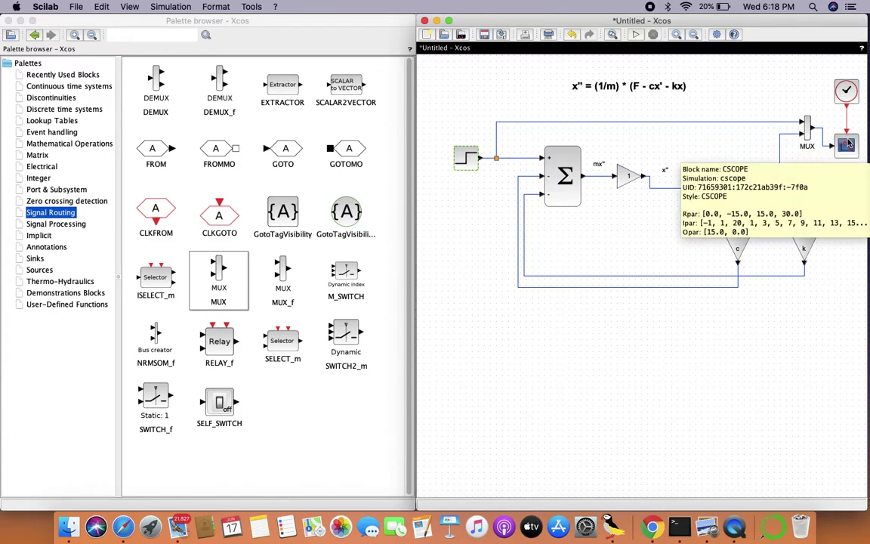
Set the simulation's final integration time to 30
left_click(169, 7)
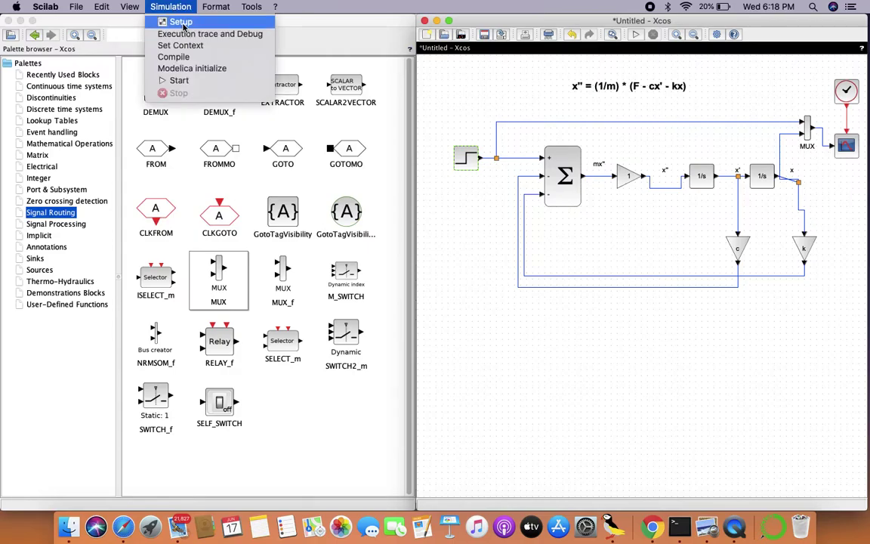
left_click(181, 23)
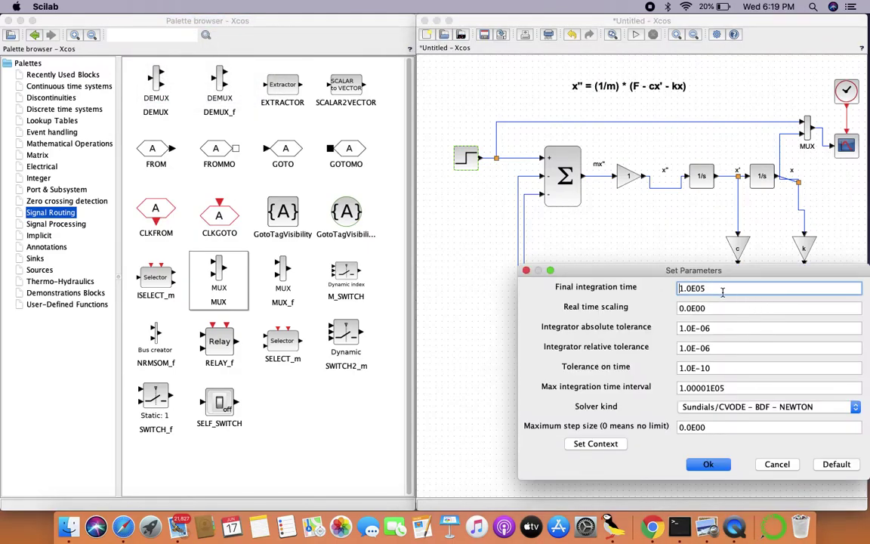
double_click(722, 293)
type("30")
left_click(710, 464)
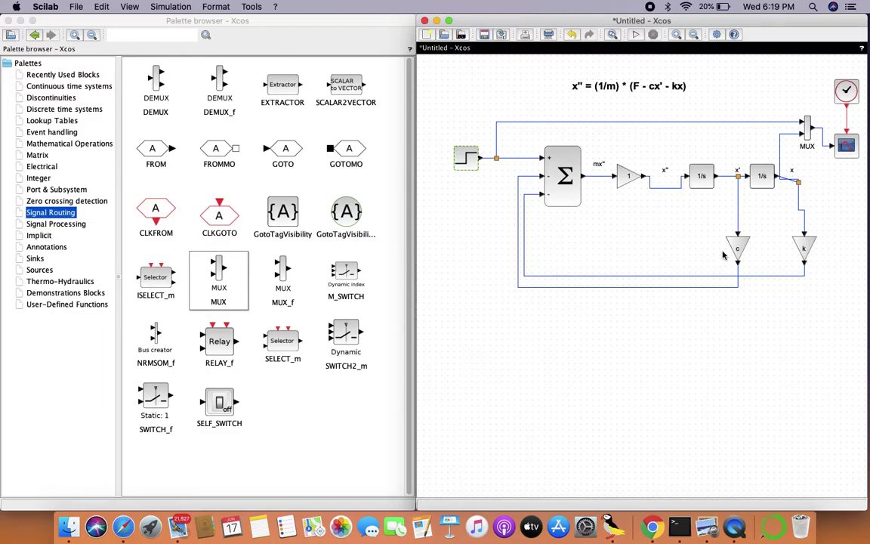
Run the simulation and fit the Displacement plot's axes to the curves
left_click(635, 34)
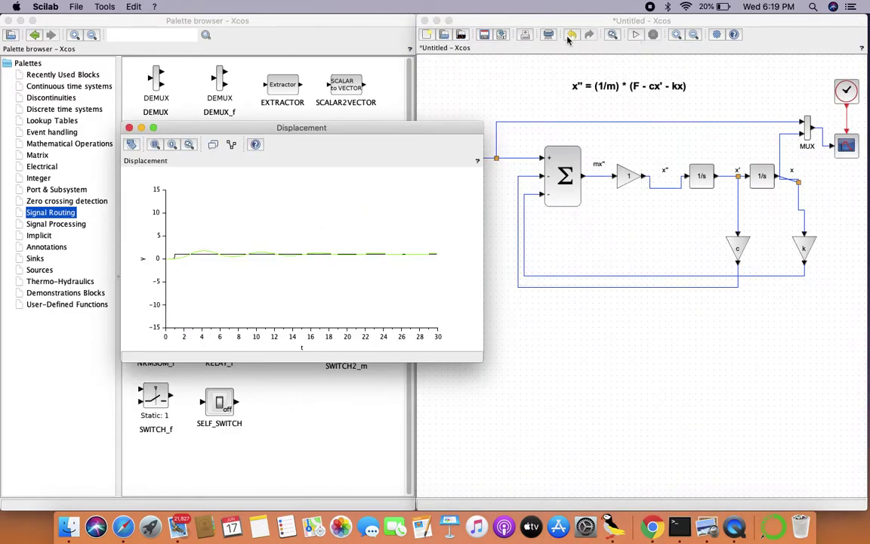
left_click(189, 144)
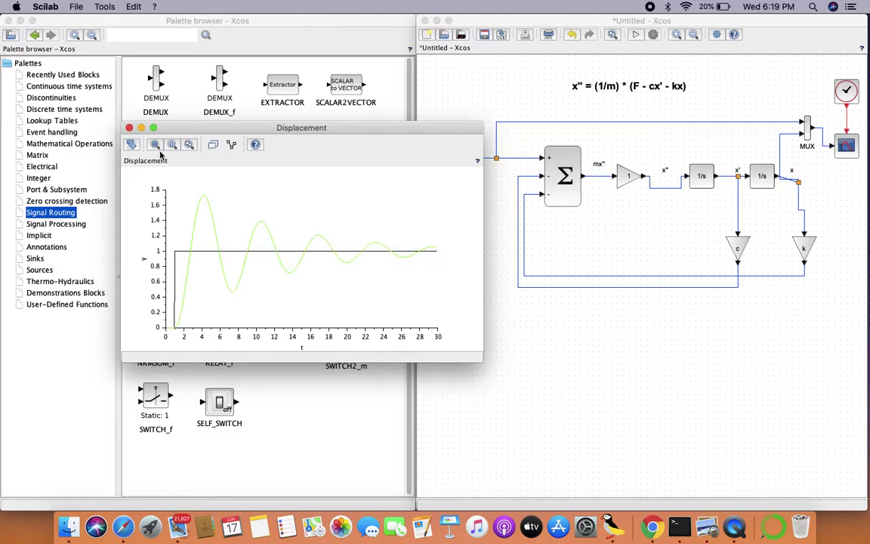
Enlarge the Displacement plot to examine the step input and response curves, restore its size and return to the diagram
left_click(152, 127)
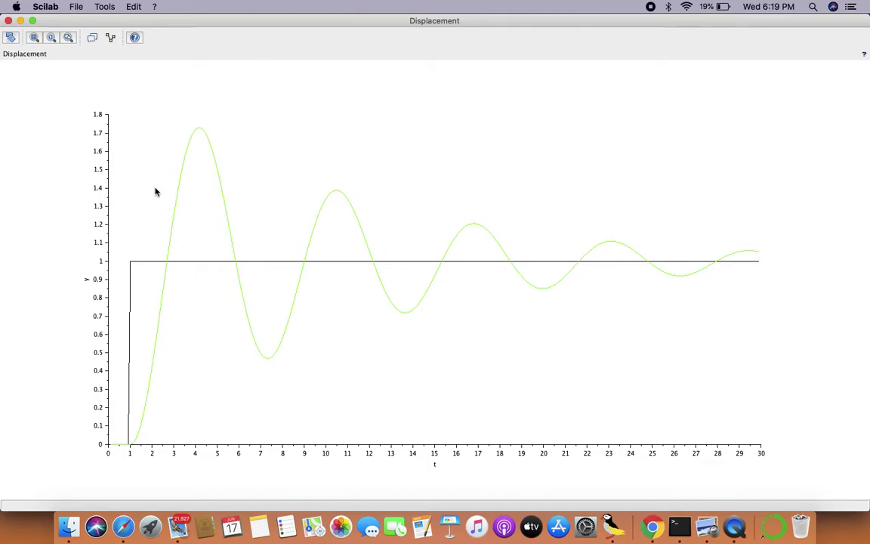
left_click(32, 21)
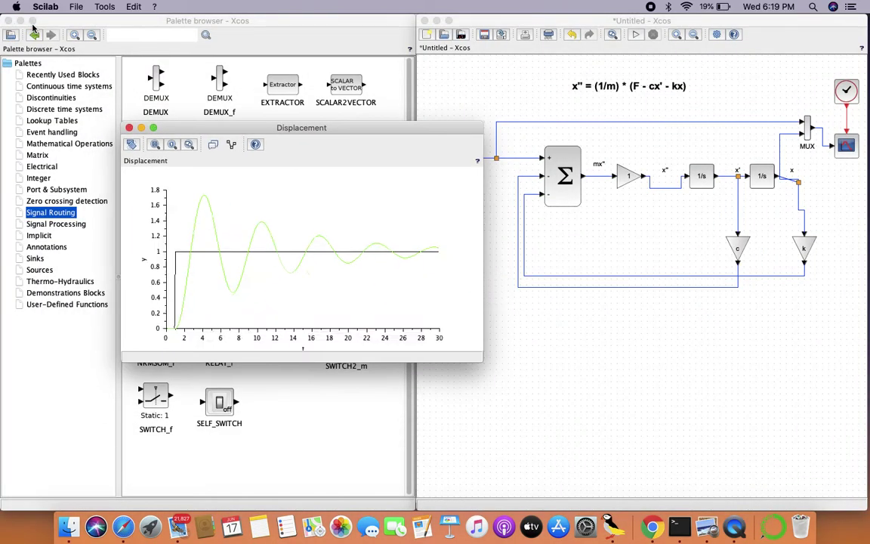
left_click(598, 341)
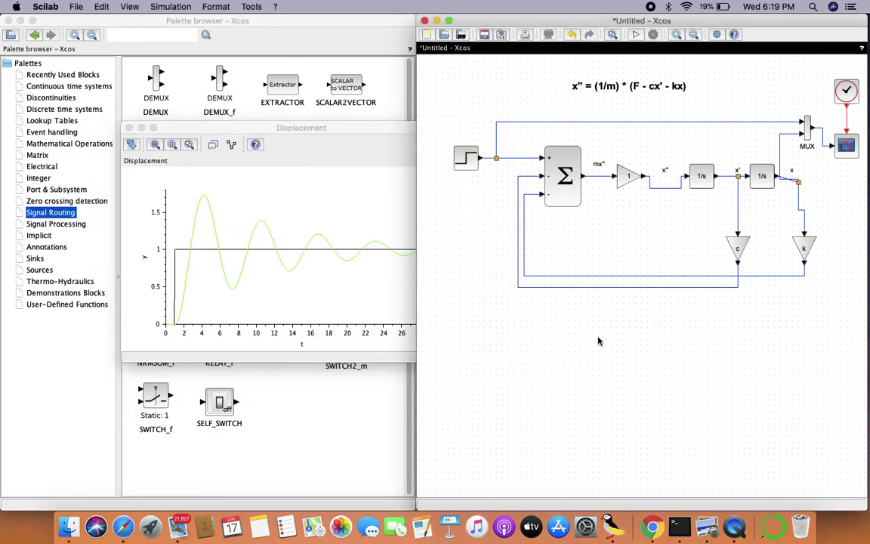
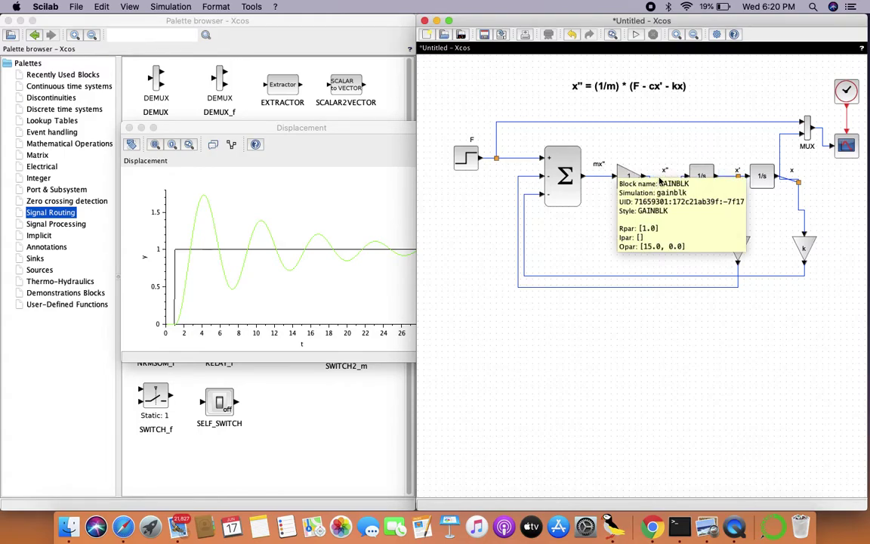
Set the gain of the block between the summation and the first integrator to 1/m
left_click(629, 179)
double_click(630, 180)
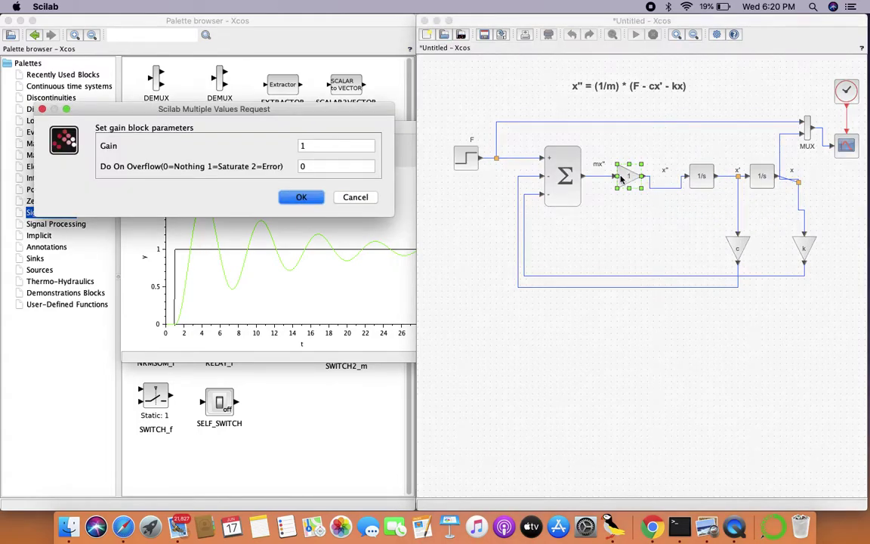
left_click(322, 145)
type("/m")
left_click(302, 197)
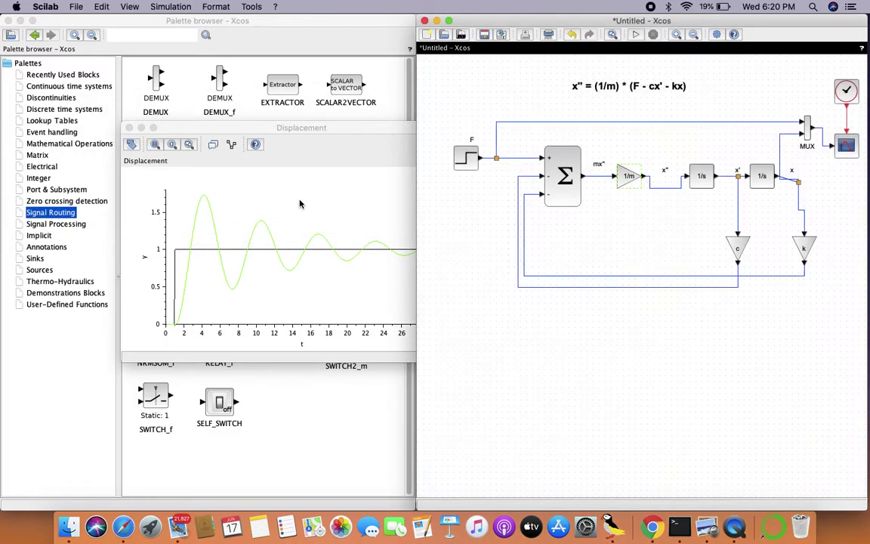
Rerun the simulation, check the Displacement plot's curves, and return to the block diagram
left_click(636, 36)
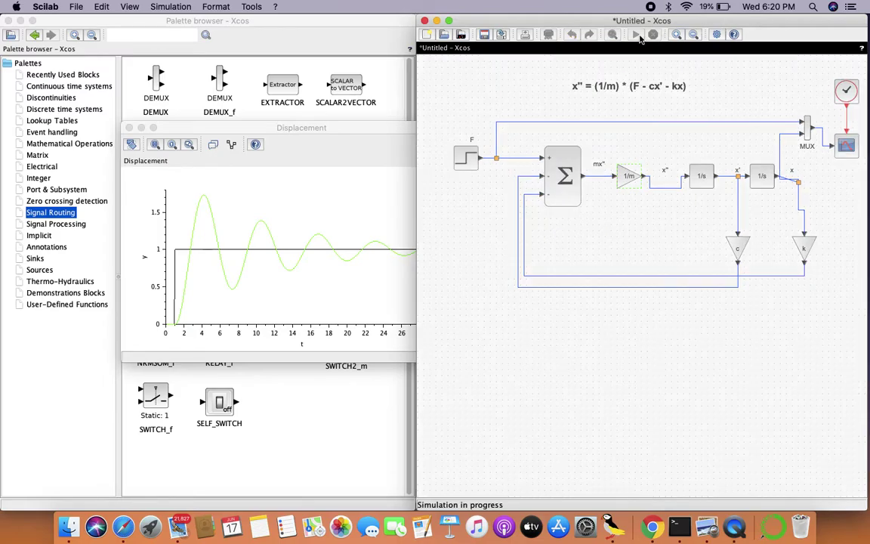
left_click(272, 192)
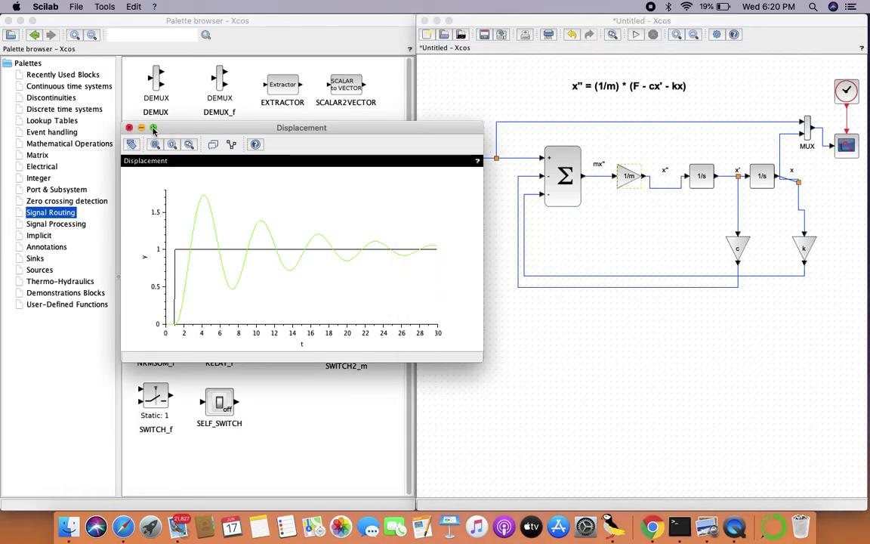
left_click(625, 210)
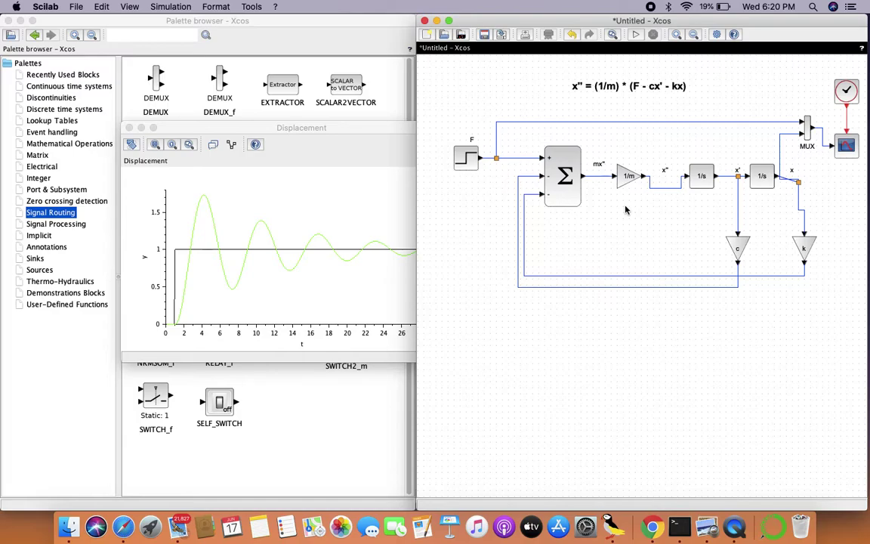